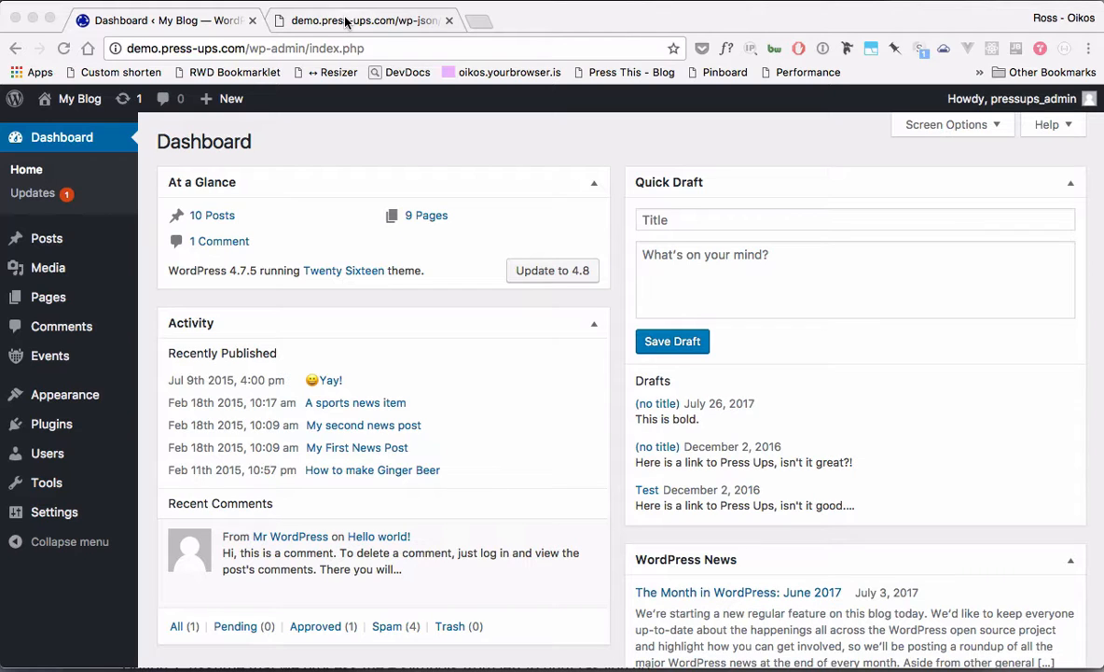
Examine the JSON listing of the site's posts from the REST API, and close it to return to the dashboard
{"action": "left_click", "coordinate": [347, 22]}
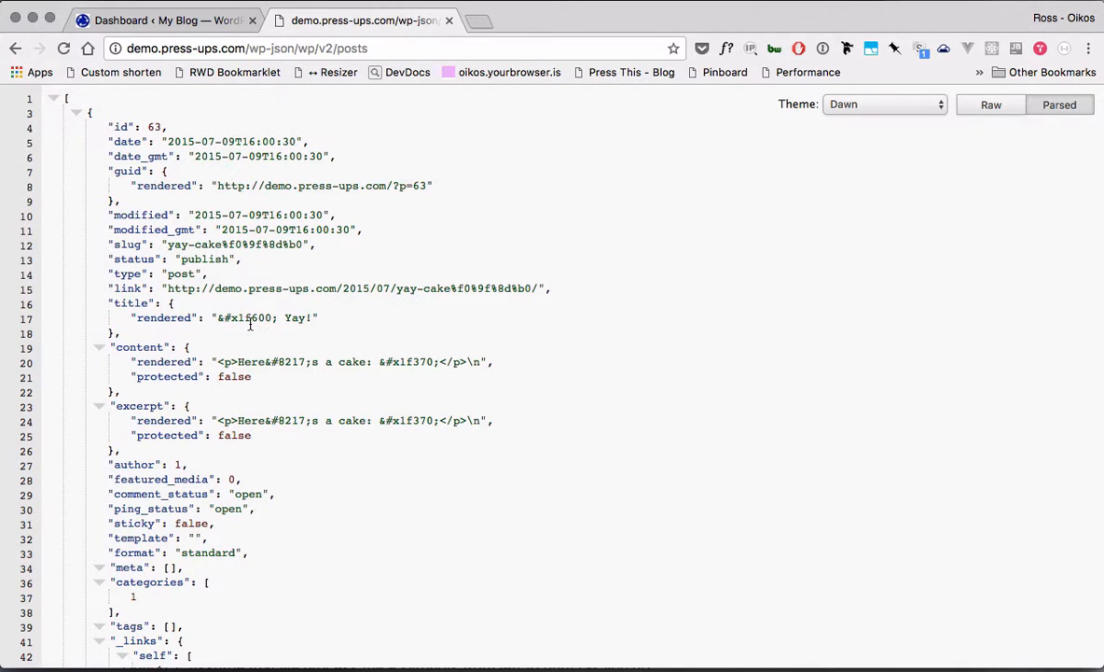
{"action": "scroll", "coordinate": [250, 325], "scroll_direction": "down", "scroll_amount": 20}
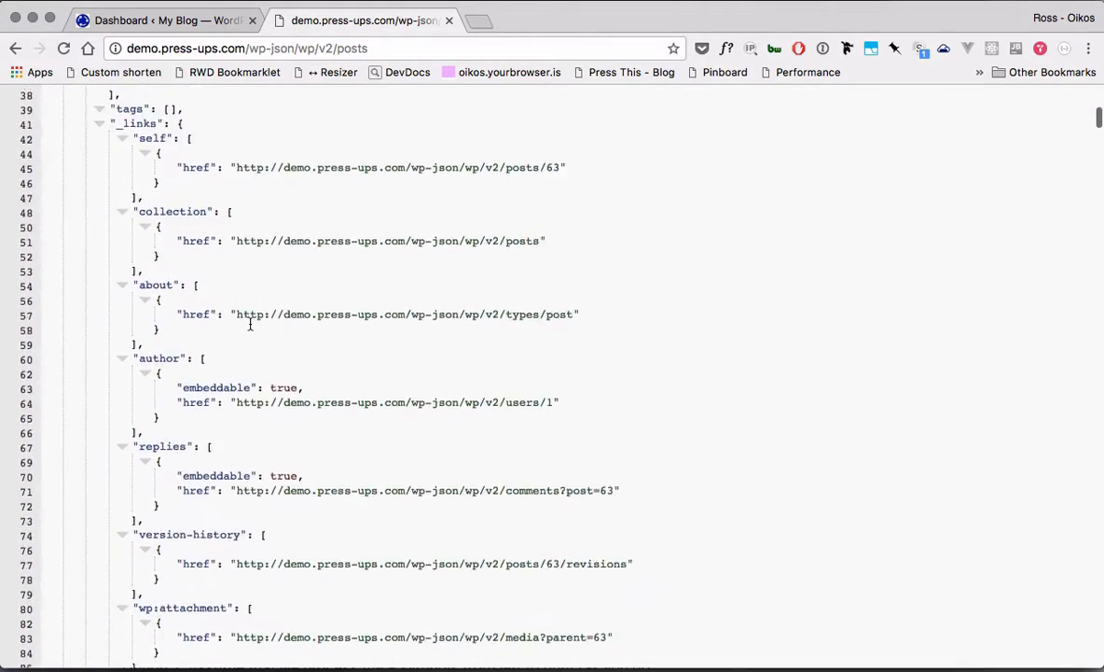
{"action": "scroll", "coordinate": [250, 324], "scroll_direction": "down", "scroll_amount": 3}
{"action": "scroll", "coordinate": [250, 324], "scroll_direction": "up", "scroll_amount": 20}
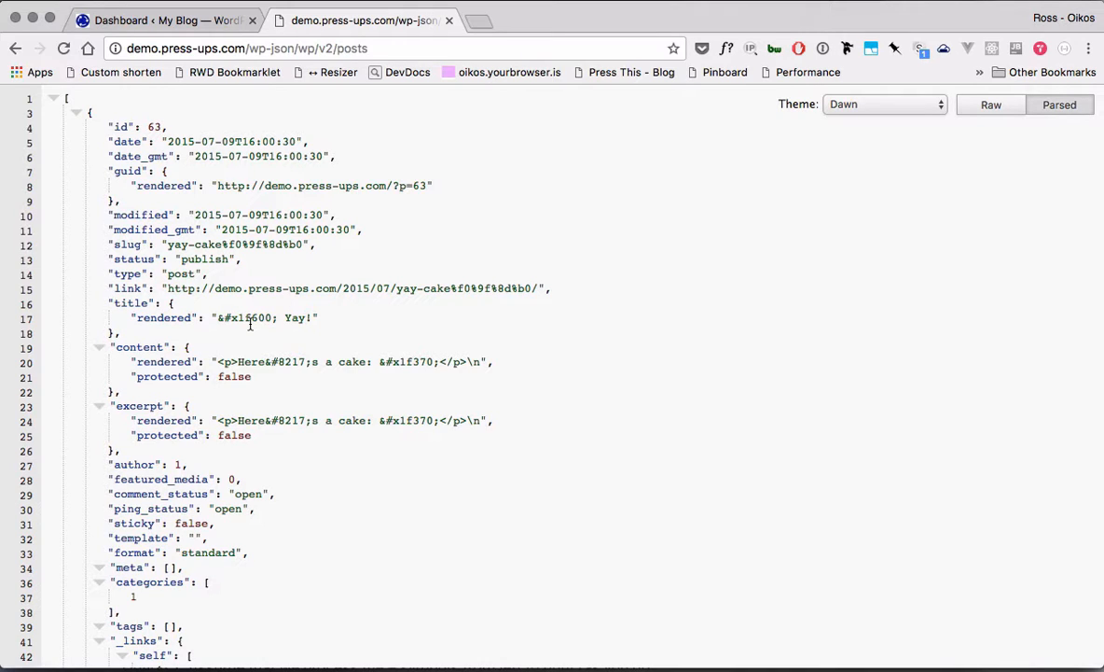
{"action": "left_click", "coordinate": [449, 21]}
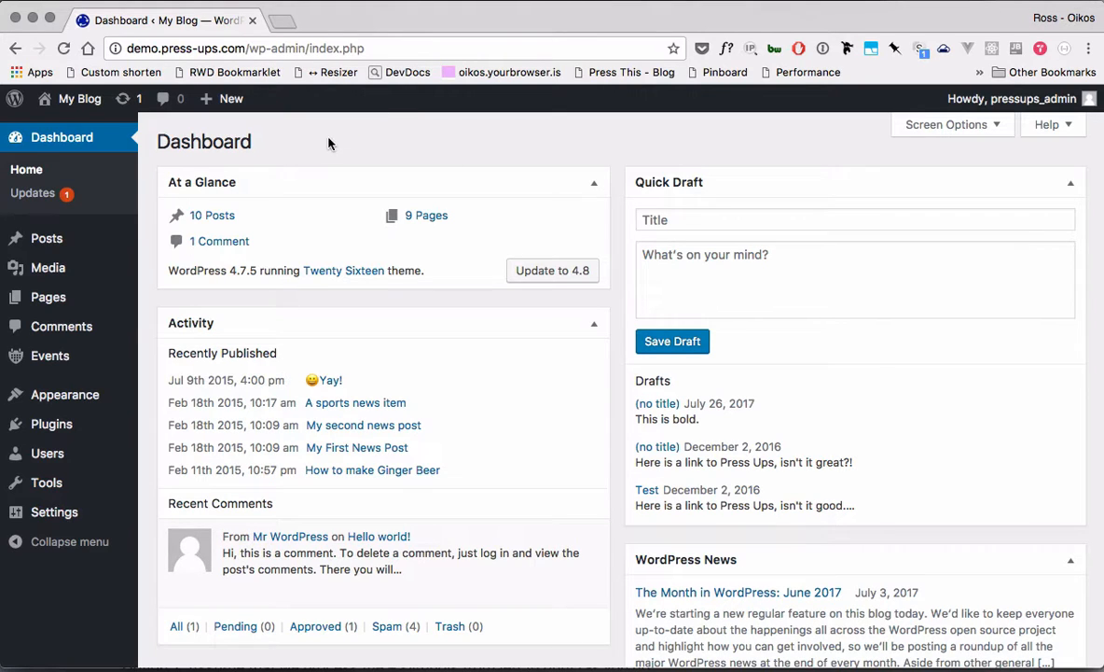
Start a new post and enter "This is bold" as the first line of its body
{"action": "mouse_move", "coordinate": [41, 244]}
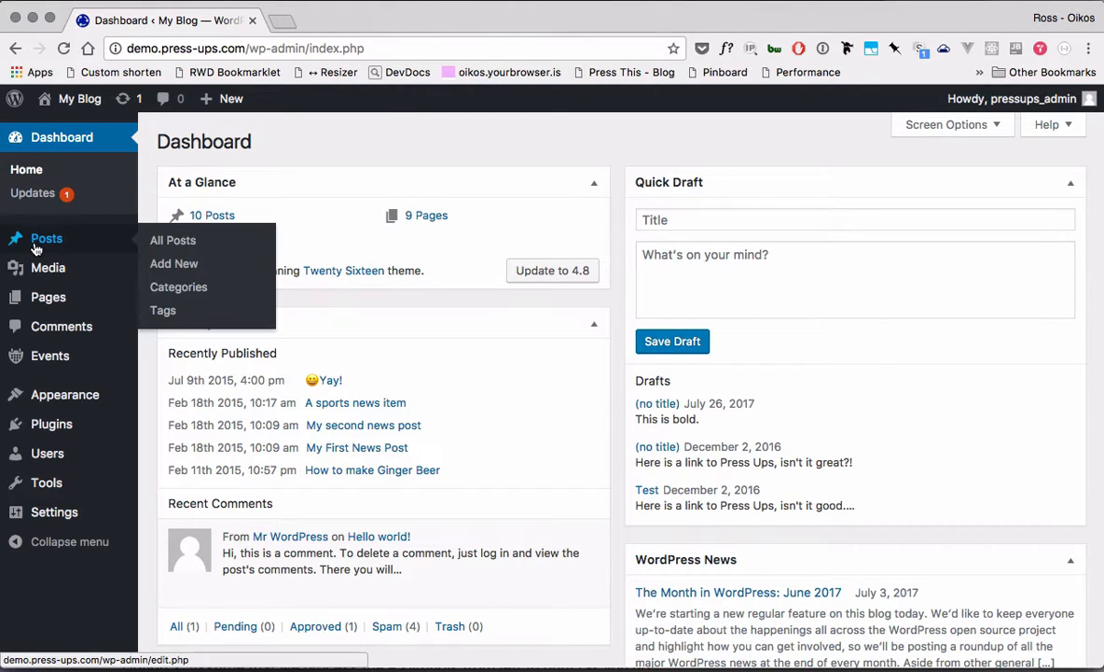
{"action": "left_click", "coordinate": [173, 264]}
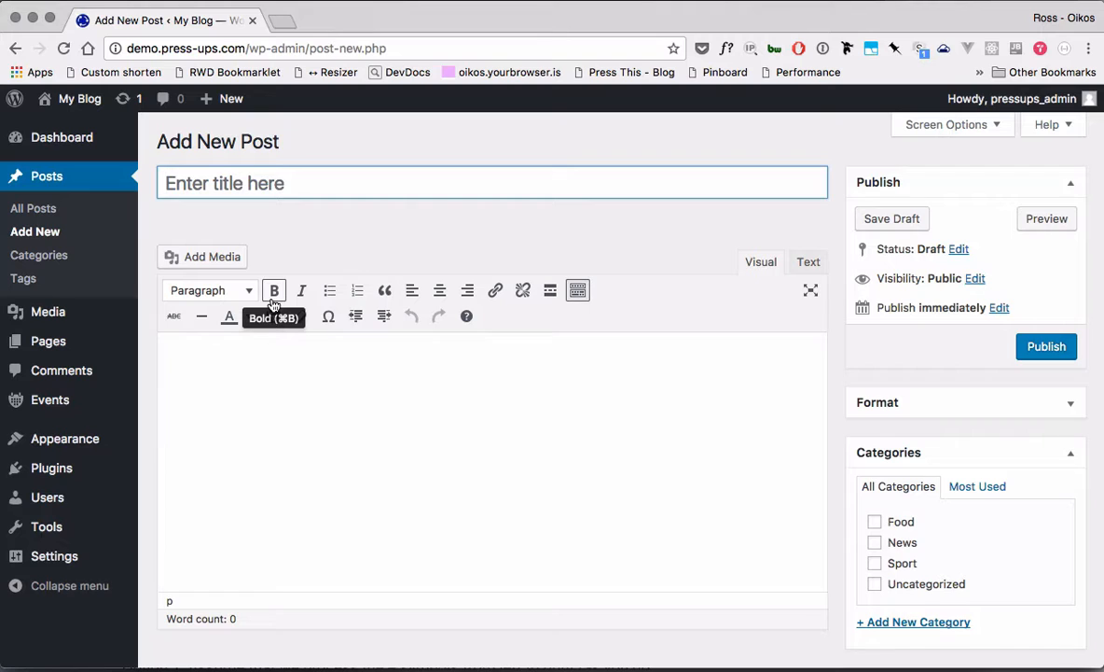
{"action": "left_click", "coordinate": [224, 371]}
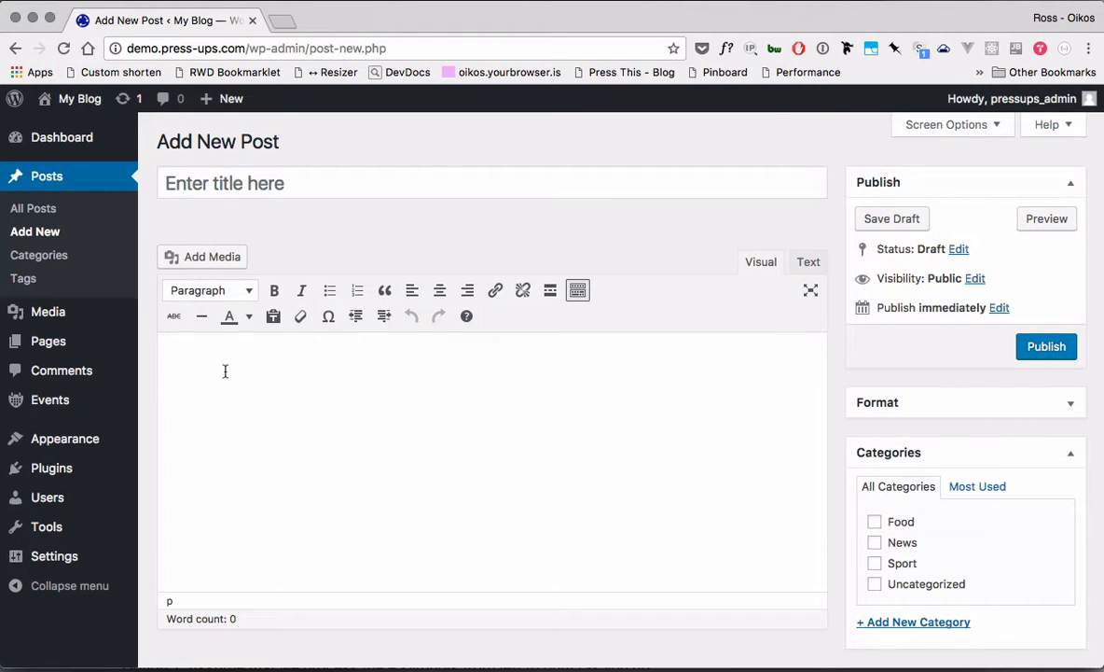
{"action": "type", "text": "This is bold"}
Format the word "bold" in the post body as bold and italic
{"action": "key", "text": "shift+Left"}
{"action": "key", "text": "shift+Left"}
{"action": "key", "text": "shift+Left"}
{"action": "key", "text": "shift+Left"}
{"action": "key", "text": "super+b"}
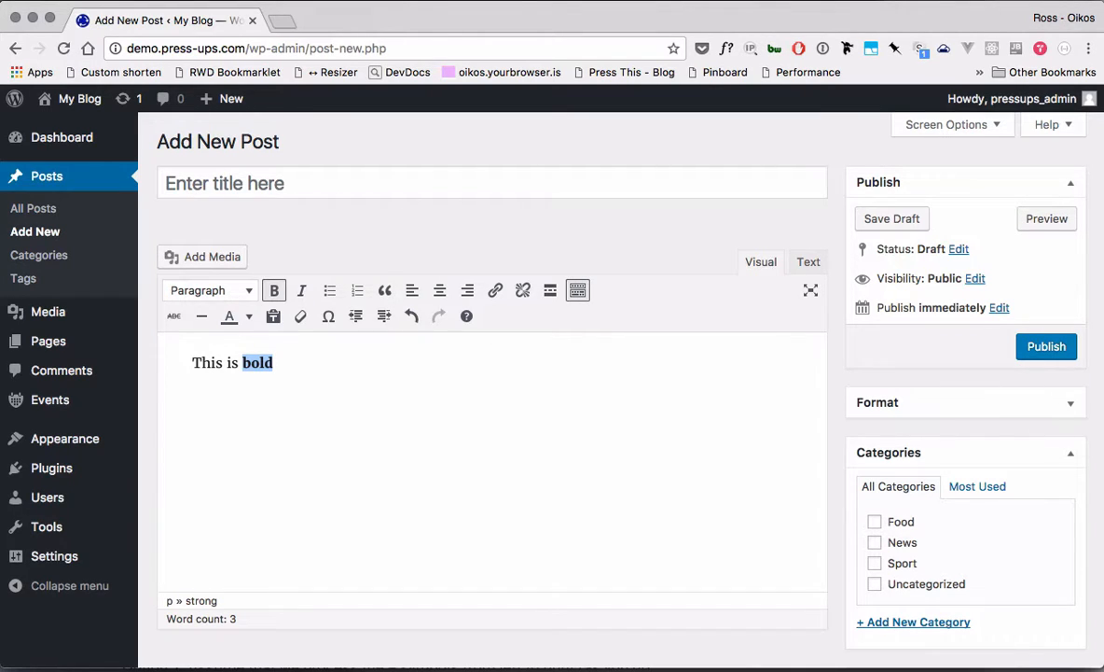
{"action": "key", "text": "super+i"}
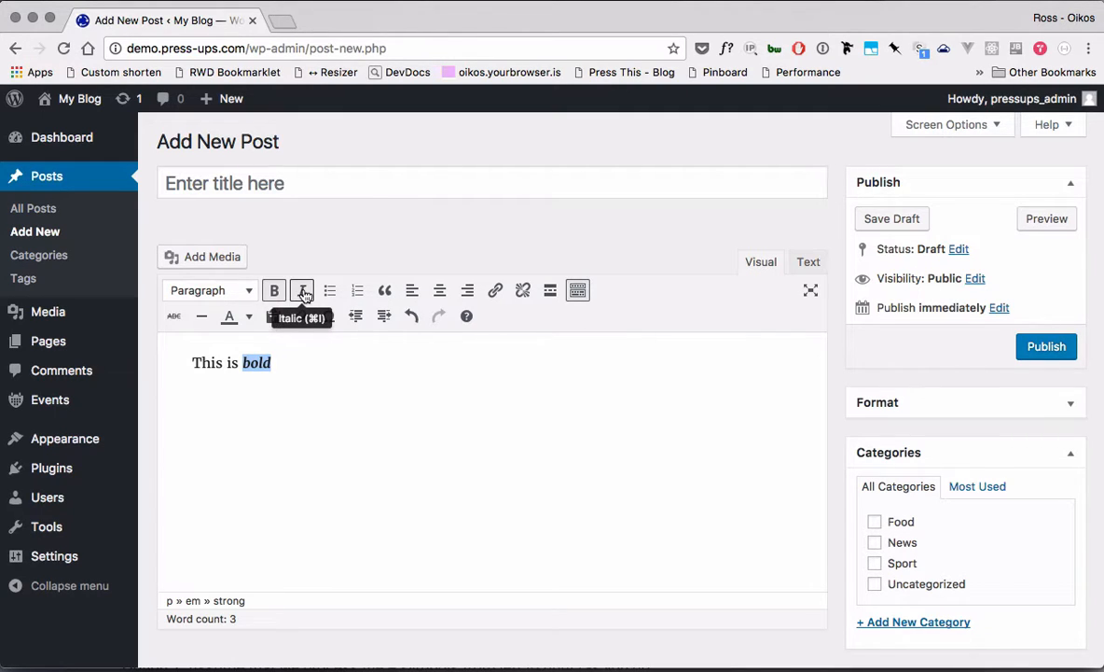
Check the available paragraph styles and add a new line reading "Heading 1" below the first line
{"action": "left_click", "coordinate": [247, 291]}
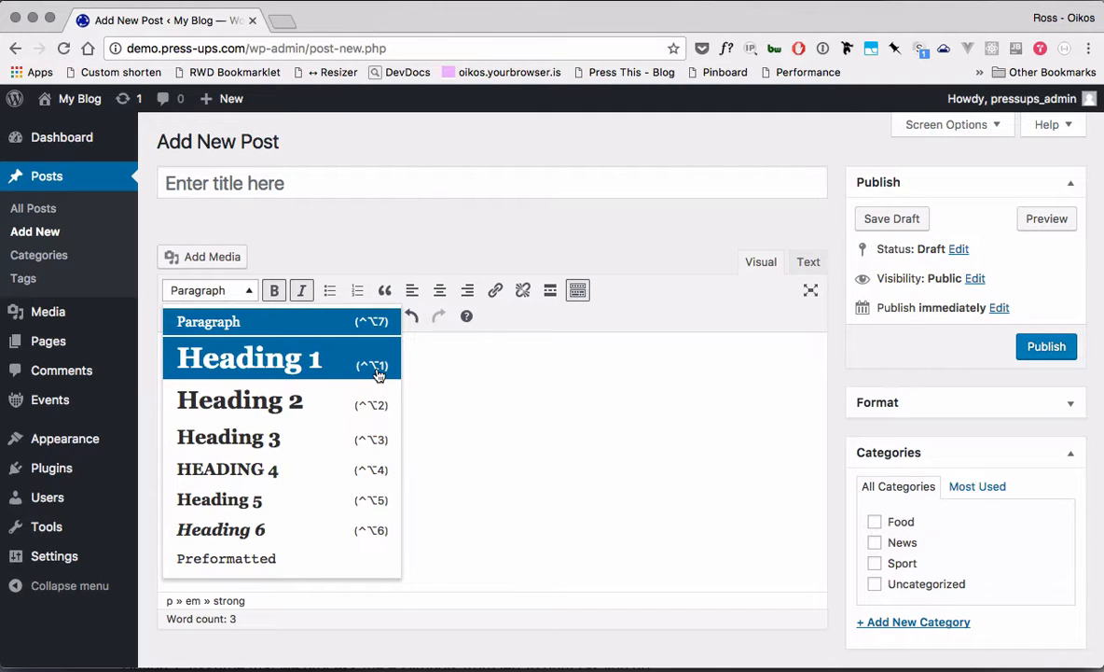
{"action": "left_click", "coordinate": [456, 360]}
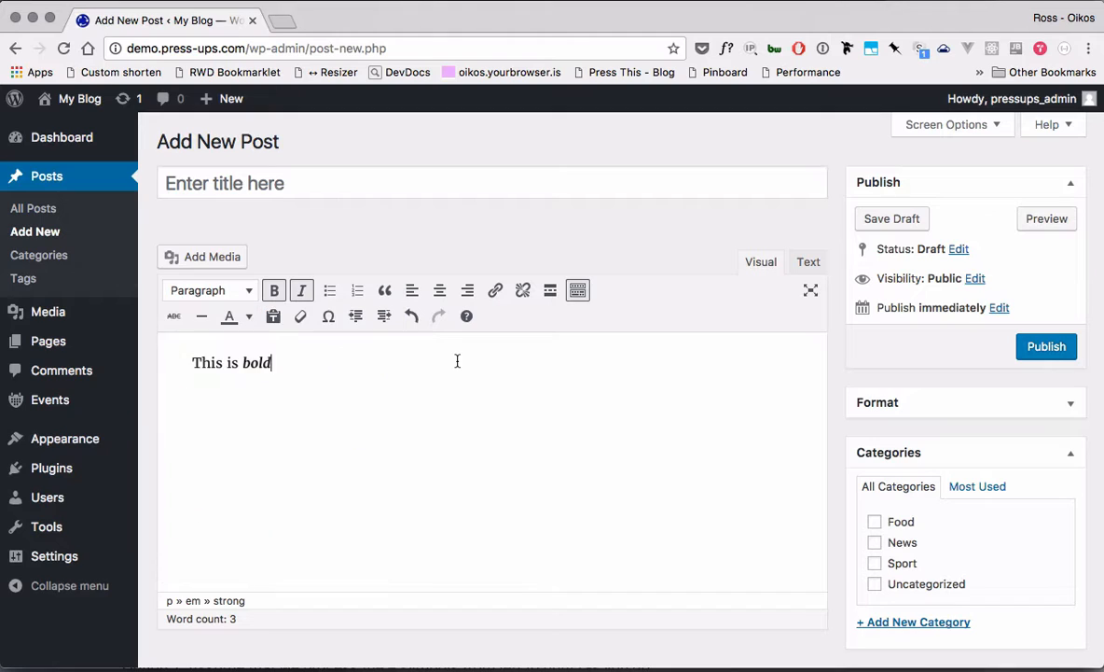
{"action": "key", "text": "Return"}
{"action": "type", "text": "Heading 1"}
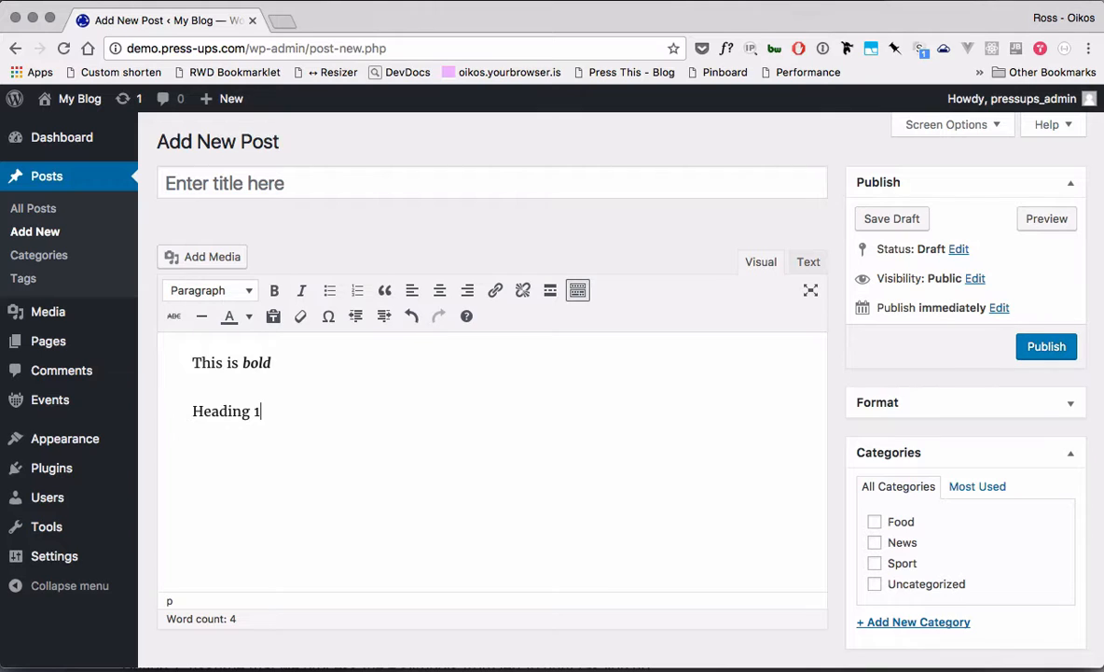
Cycle the second line through the Heading 1 to Heading 6 styles and return it to Paragraph
{"action": "key", "text": "ctrl+alt+1"}
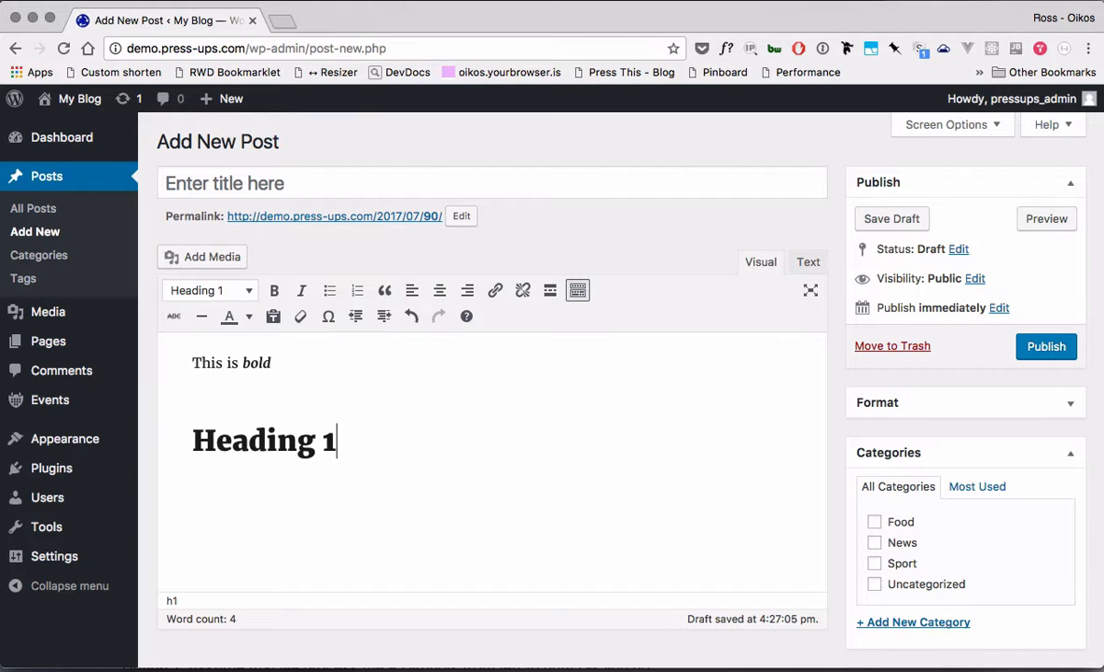
{"action": "key", "text": "ctrl+alt+2"}
{"action": "key", "text": "ctrl+alt+3"}
{"action": "key", "text": "ctrl+alt+4"}
{"action": "key", "text": "ctrl+alt+5"}
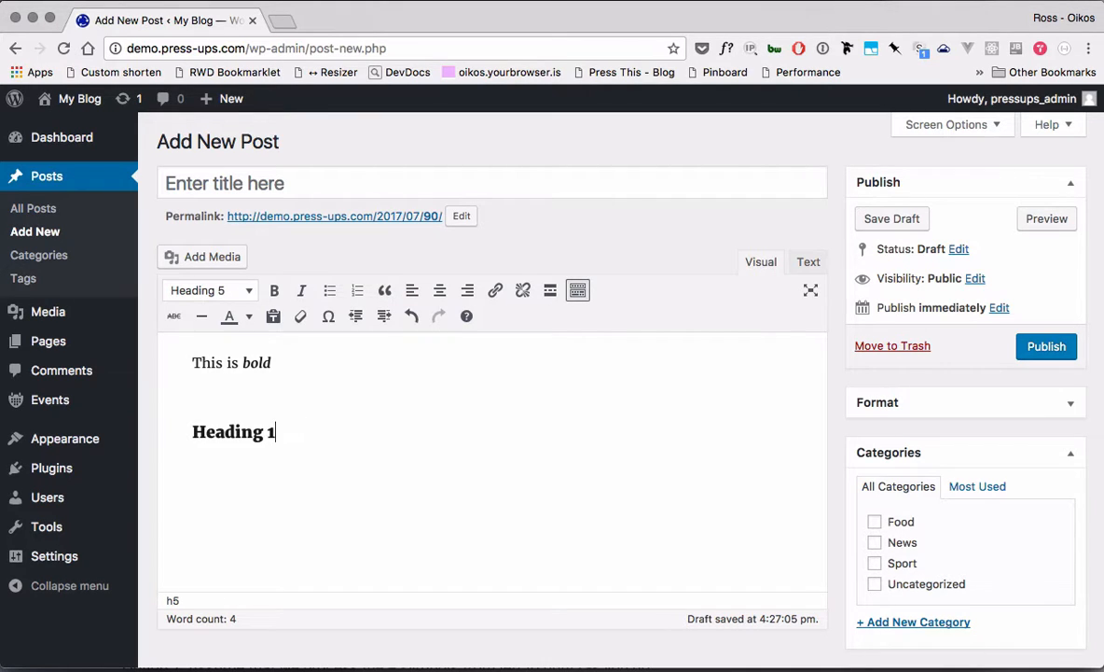
{"action": "key", "text": "ctrl+alt+6"}
{"action": "key", "text": "ctrl+alt+7"}
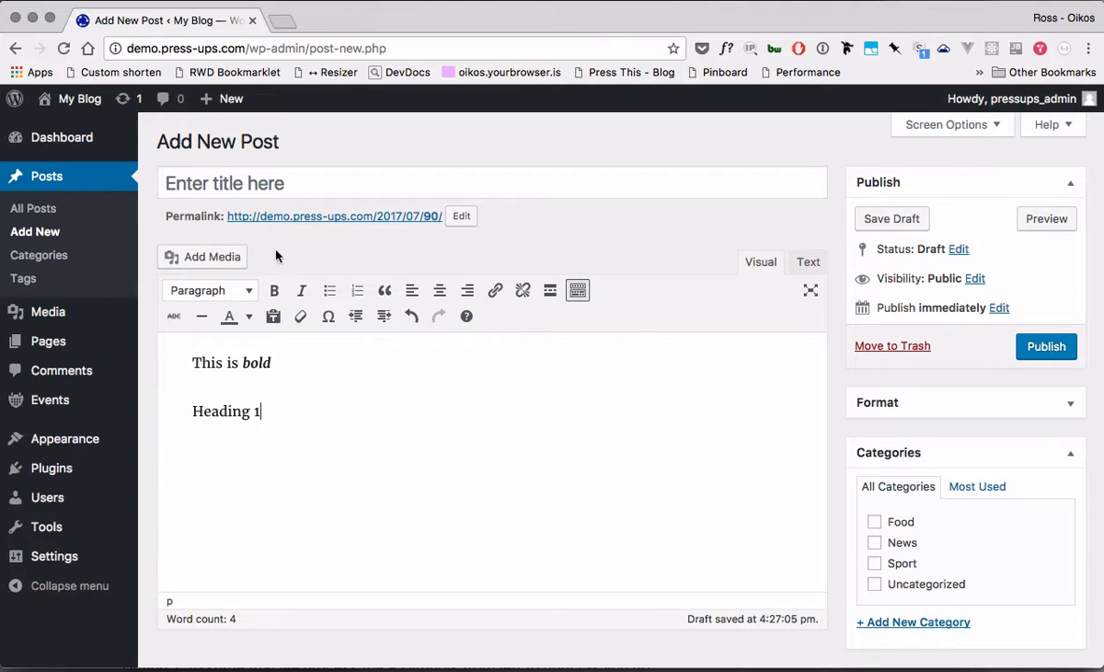
Review the paragraph styles and their shortcuts, and hide and restore the editor's second row of formatting controls
{"action": "left_click", "coordinate": [241, 293]}
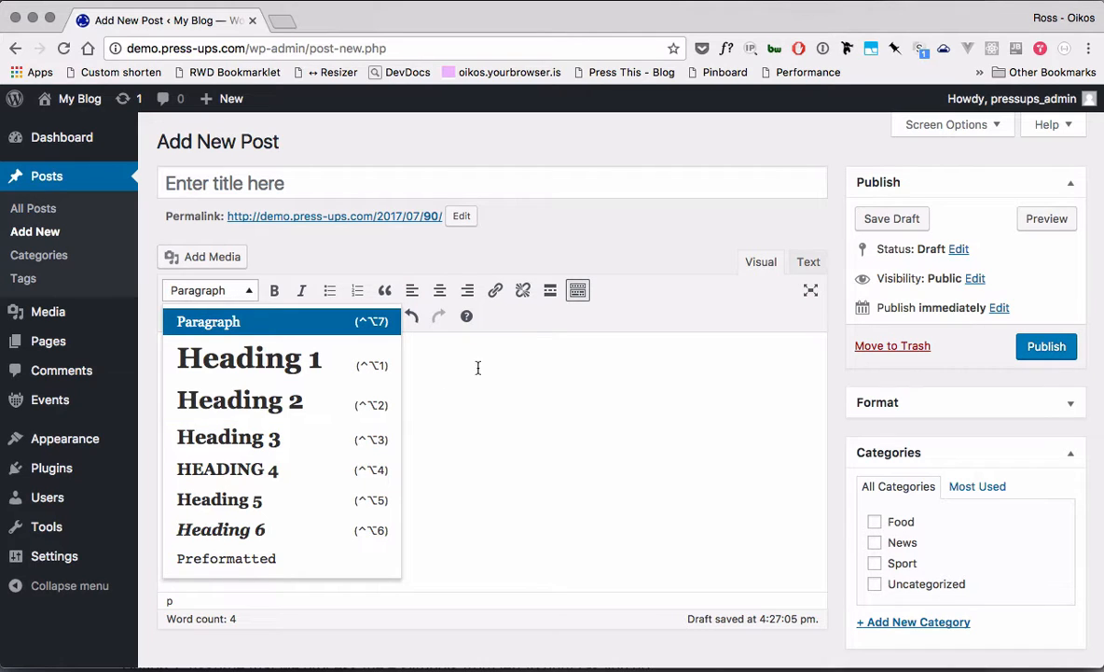
{"action": "left_click", "coordinate": [683, 304]}
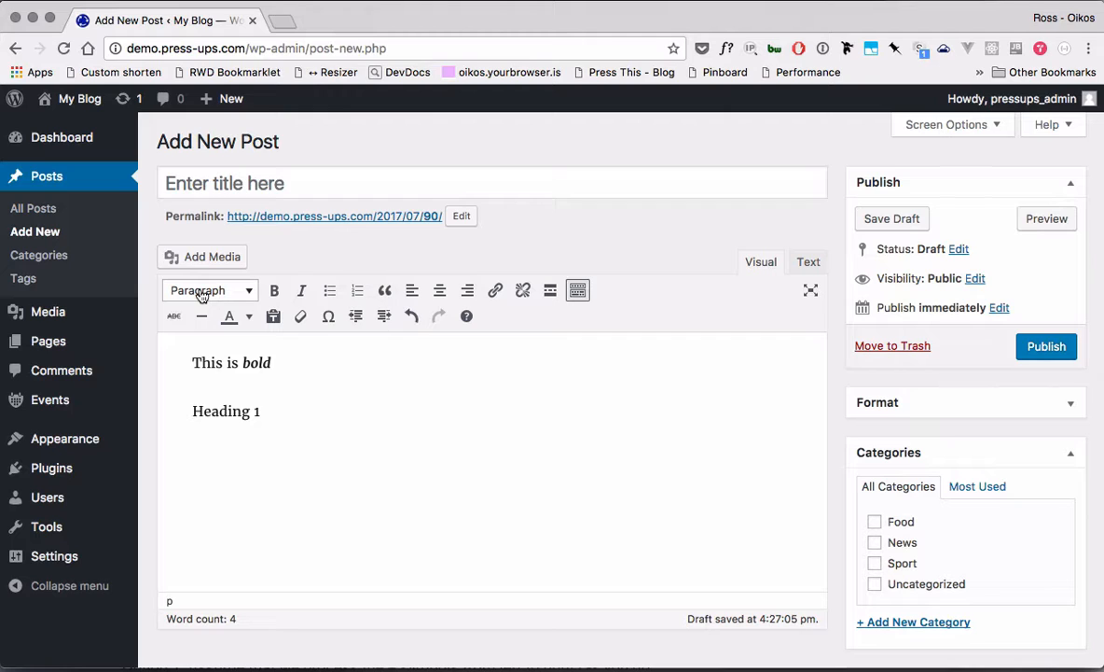
{"action": "left_click", "coordinate": [578, 293]}
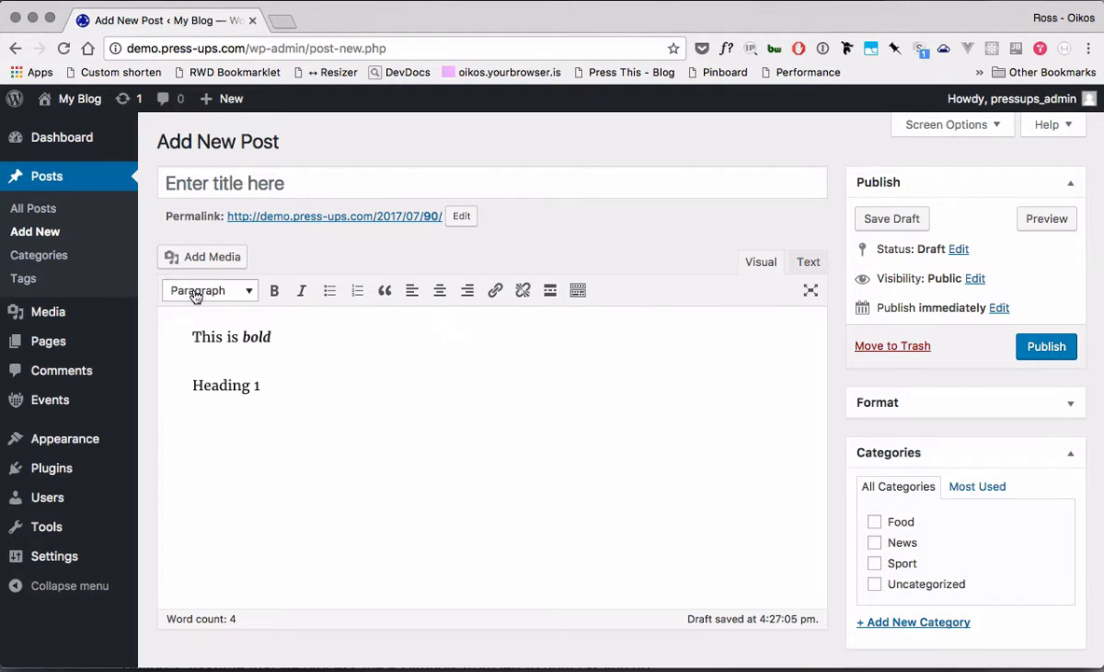
{"action": "left_click", "coordinate": [578, 292]}
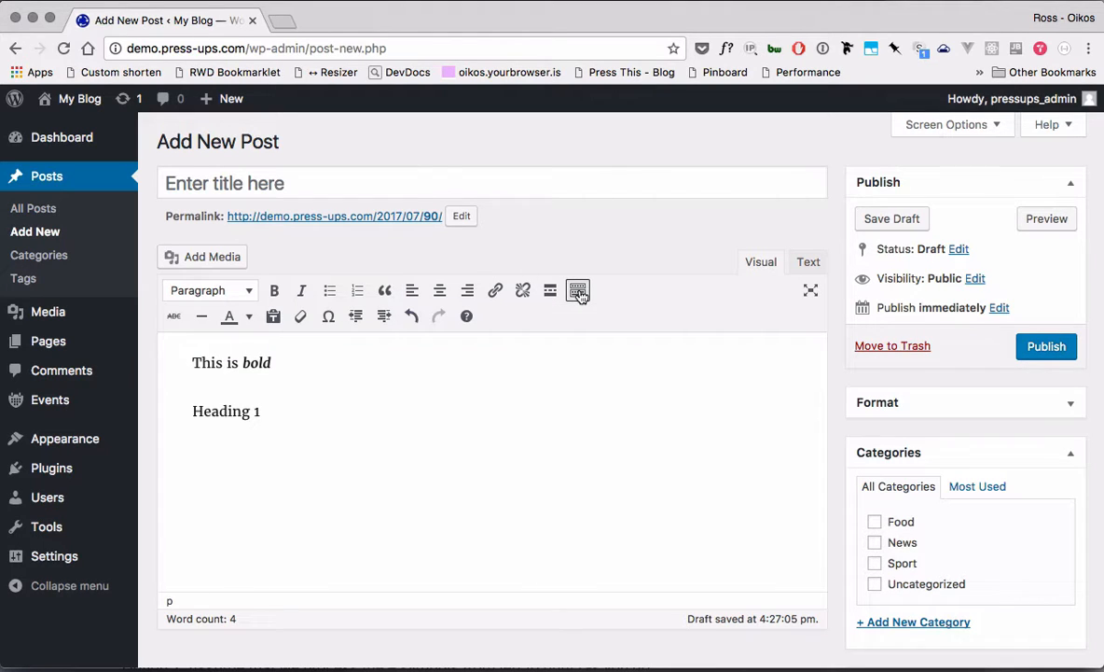
{"action": "left_click", "coordinate": [234, 292]}
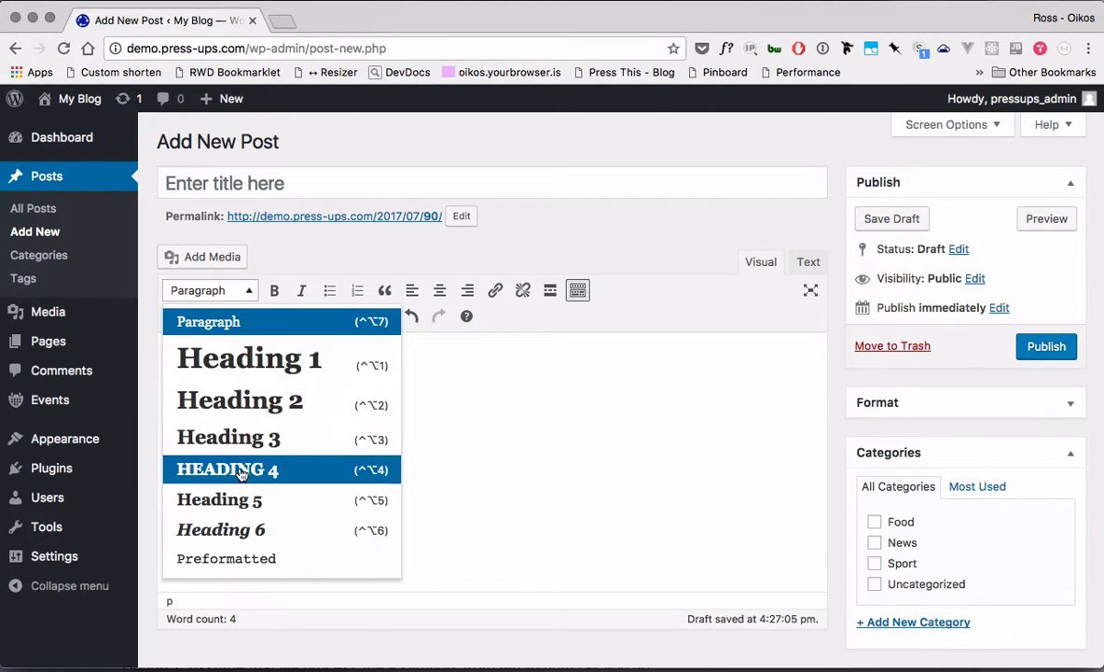
{"action": "left_click", "coordinate": [490, 415]}
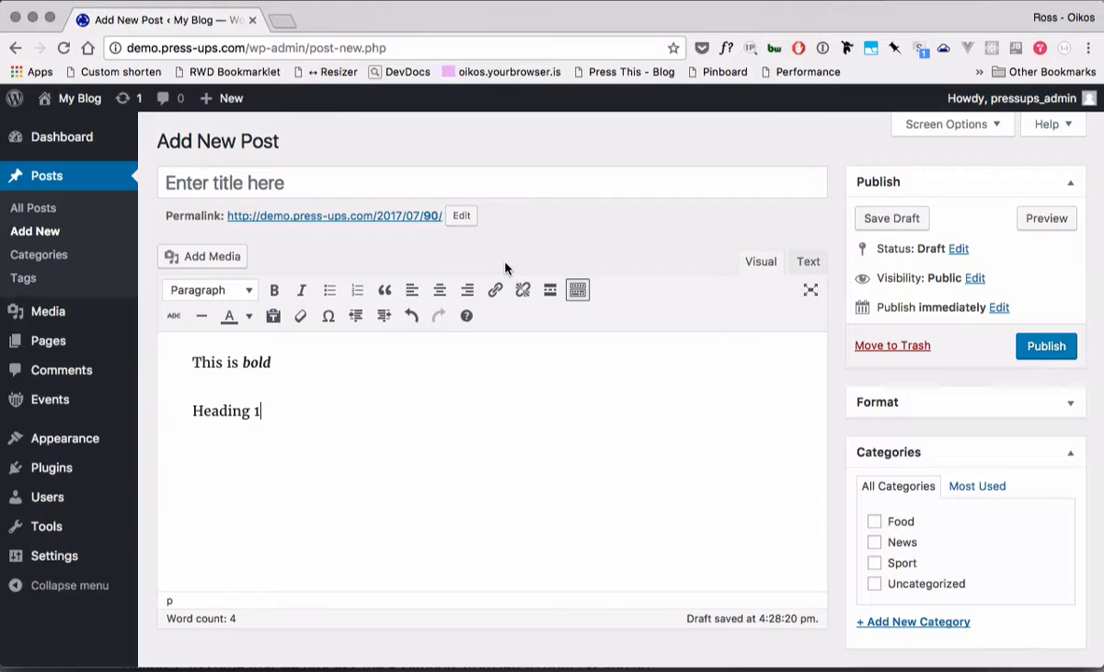
{"action": "key", "text": "Return"}
{"action": "type", "text": "This is a link"}
{"action": "key", "text": "shift+Left"}
{"action": "key", "text": "shift+Left"}
{"action": "key", "text": "shift+Left"}
{"action": "key", "text": "shift+Left"}
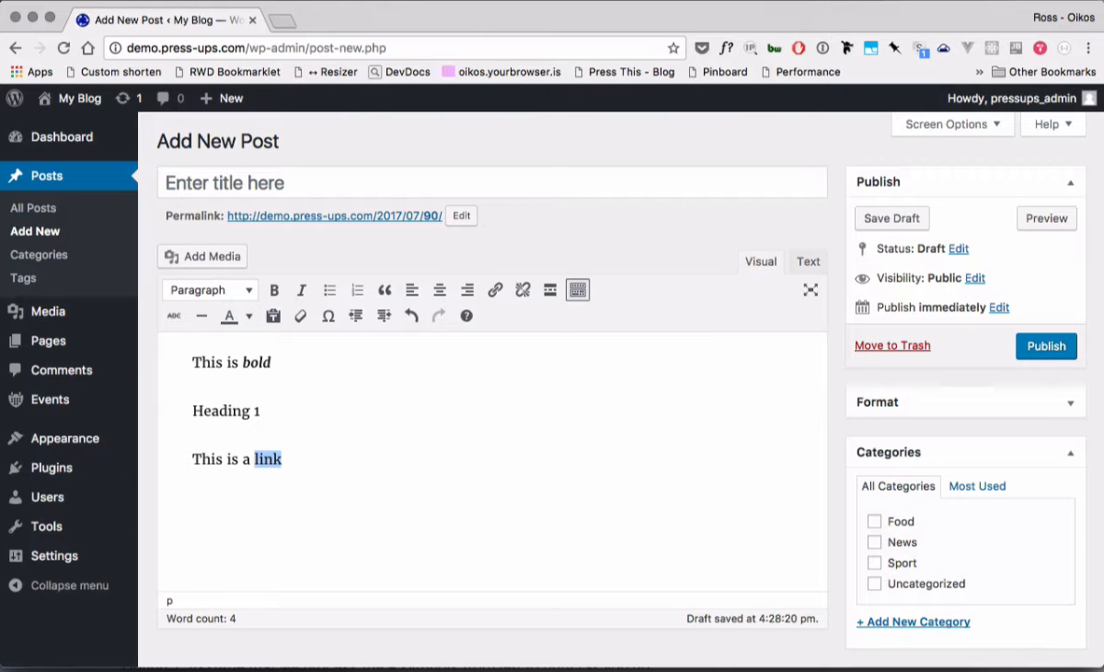
{"action": "left_click", "coordinate": [495, 290]}
{"action": "type", "text": "htt"}
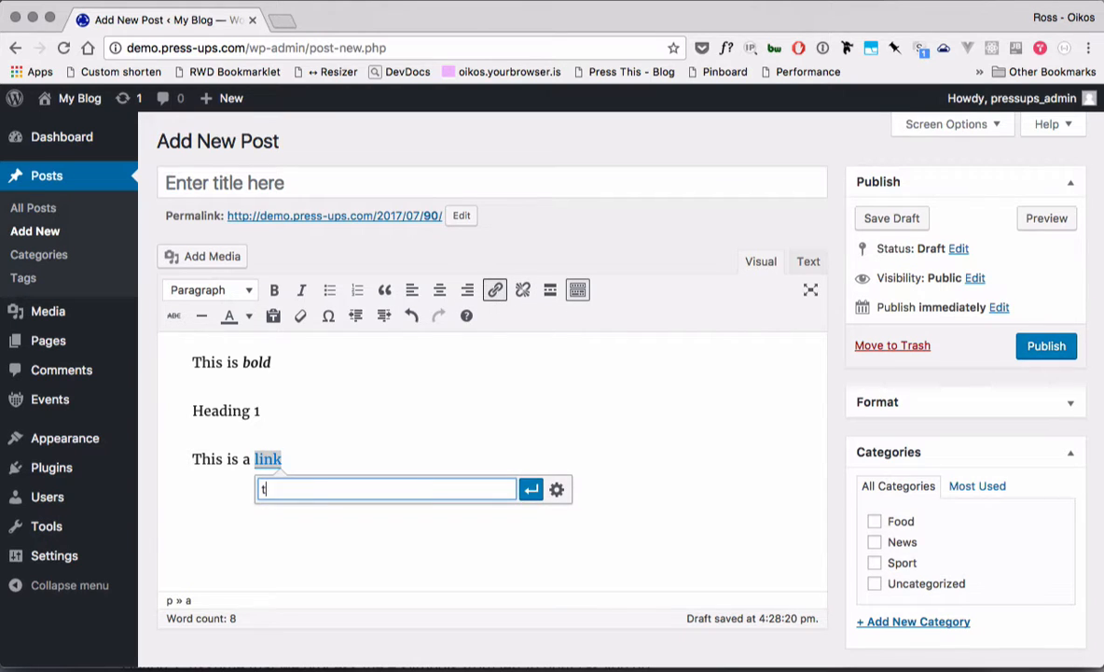
{"action": "type", "text": "p://press-up"}
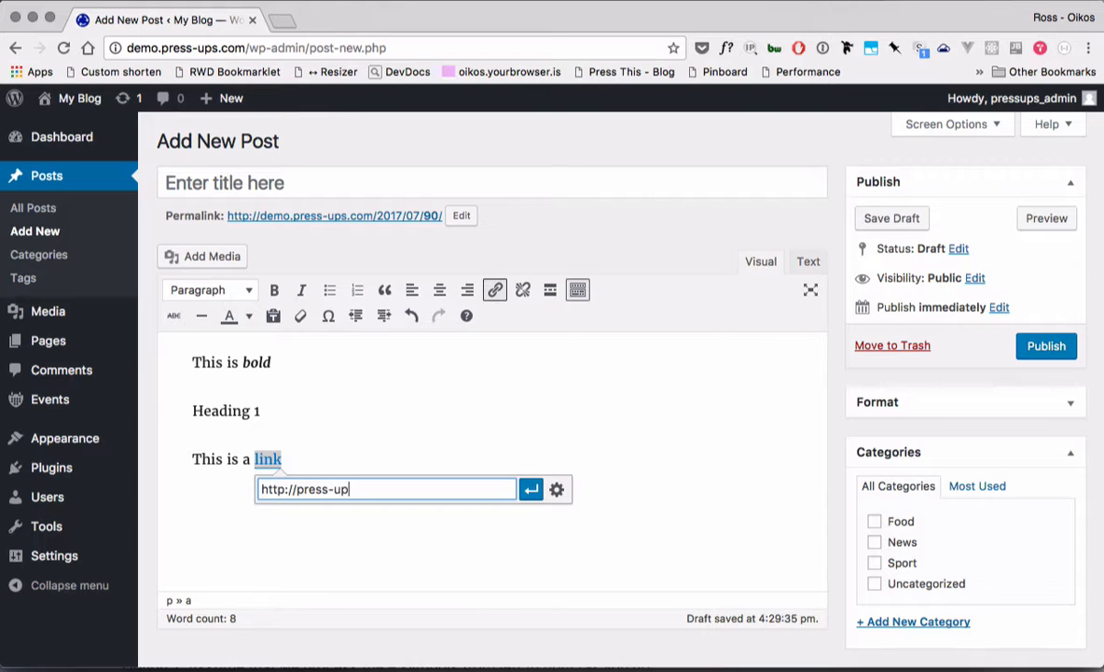
{"action": "type", "text": "s.com"}
{"action": "left_click", "coordinate": [531, 488]}
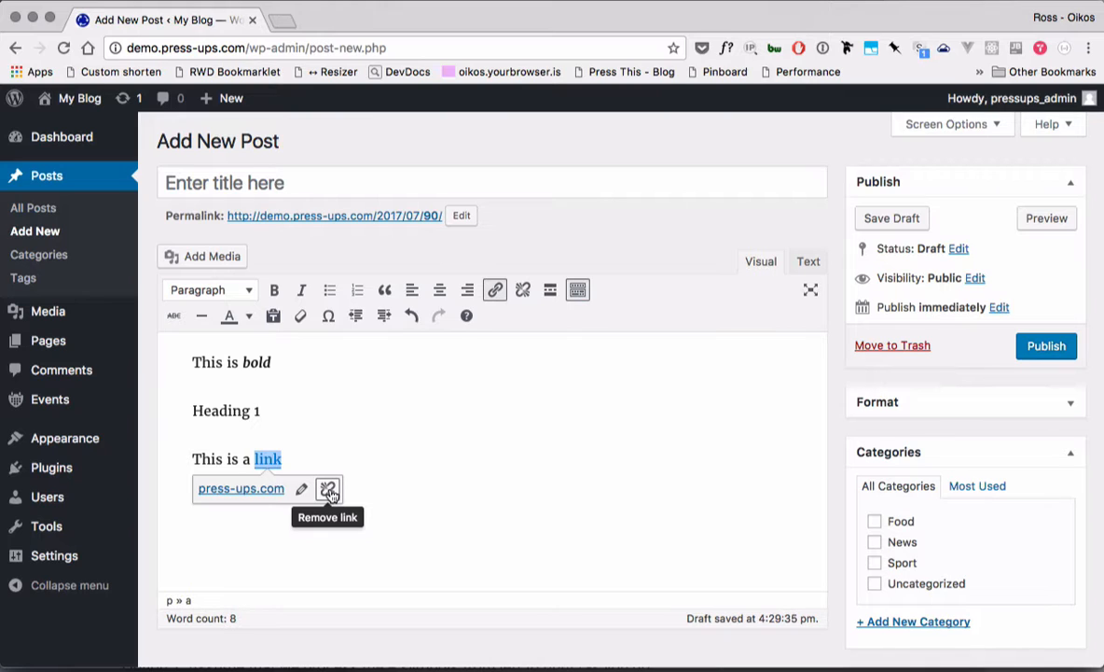
{"action": "left_click", "coordinate": [387, 465]}
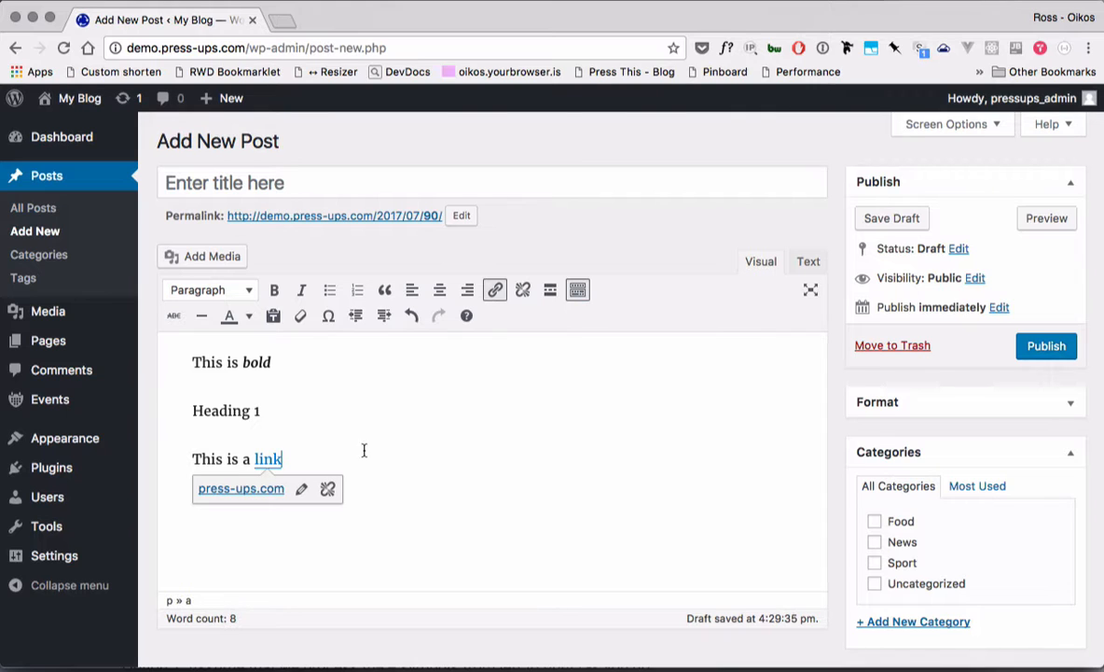
Leave the post editor without saving and open the Additional CSS section of the theme customizer
{"action": "mouse_move", "coordinate": [56, 446]}
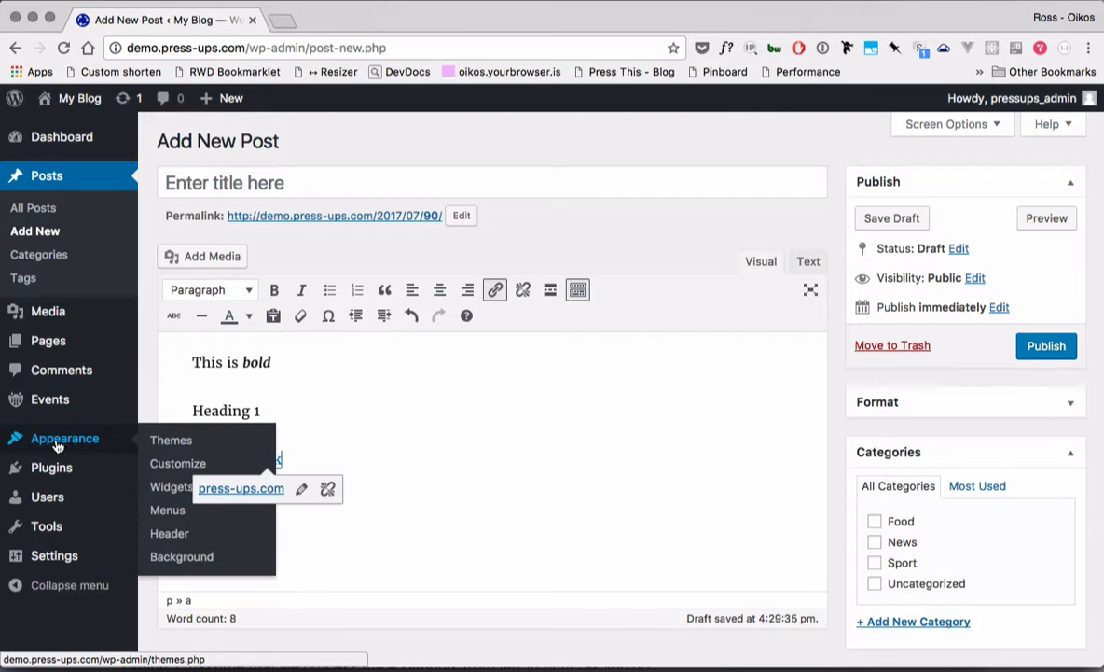
{"action": "left_click", "coordinate": [444, 435]}
{"action": "mouse_move", "coordinate": [131, 440]}
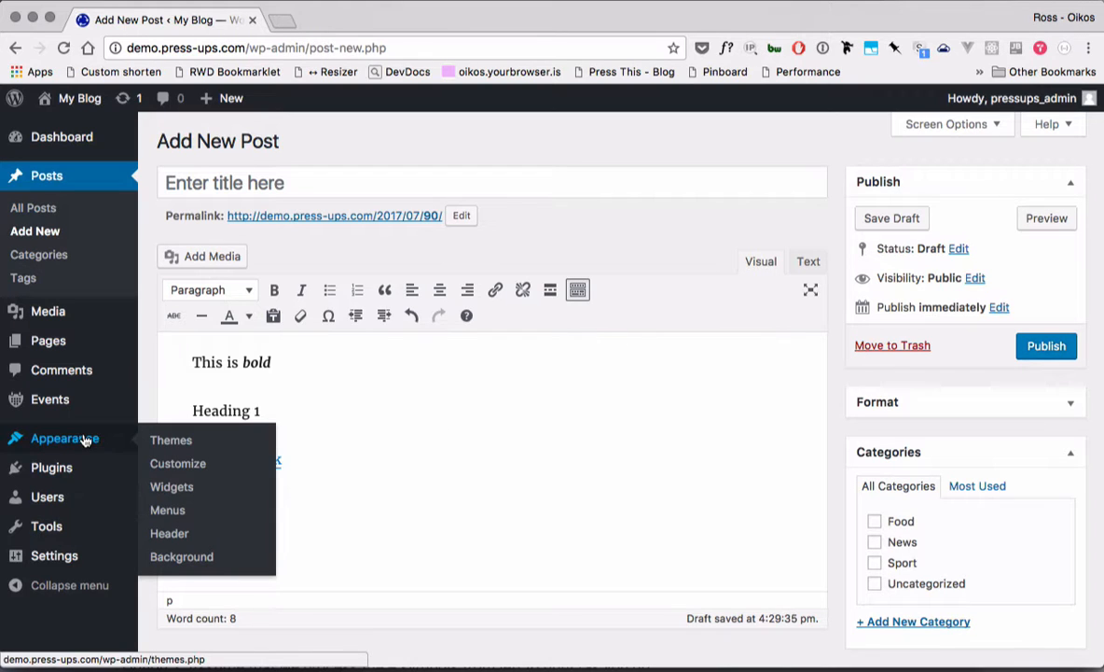
{"action": "left_click", "coordinate": [186, 467]}
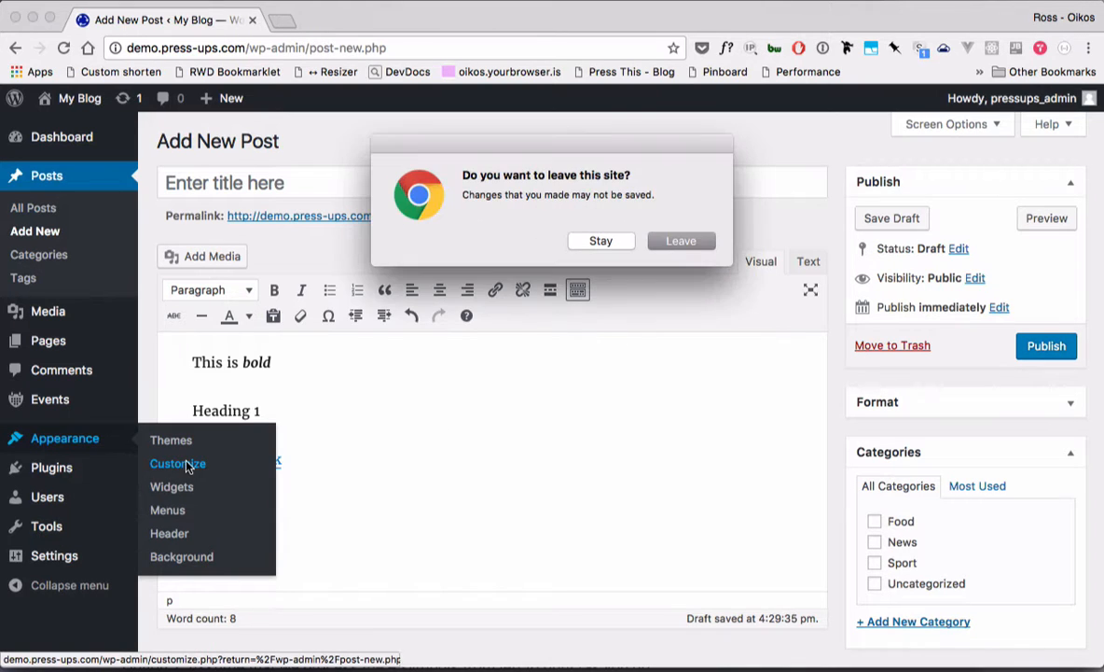
{"action": "left_click", "coordinate": [682, 242]}
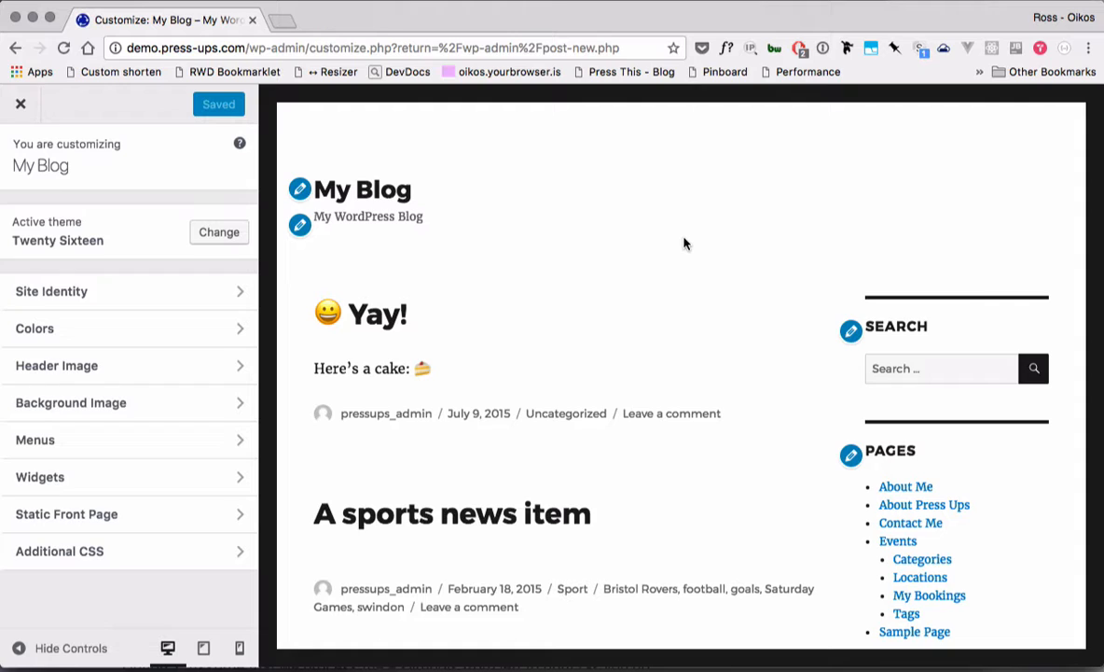
{"action": "left_click", "coordinate": [146, 552]}
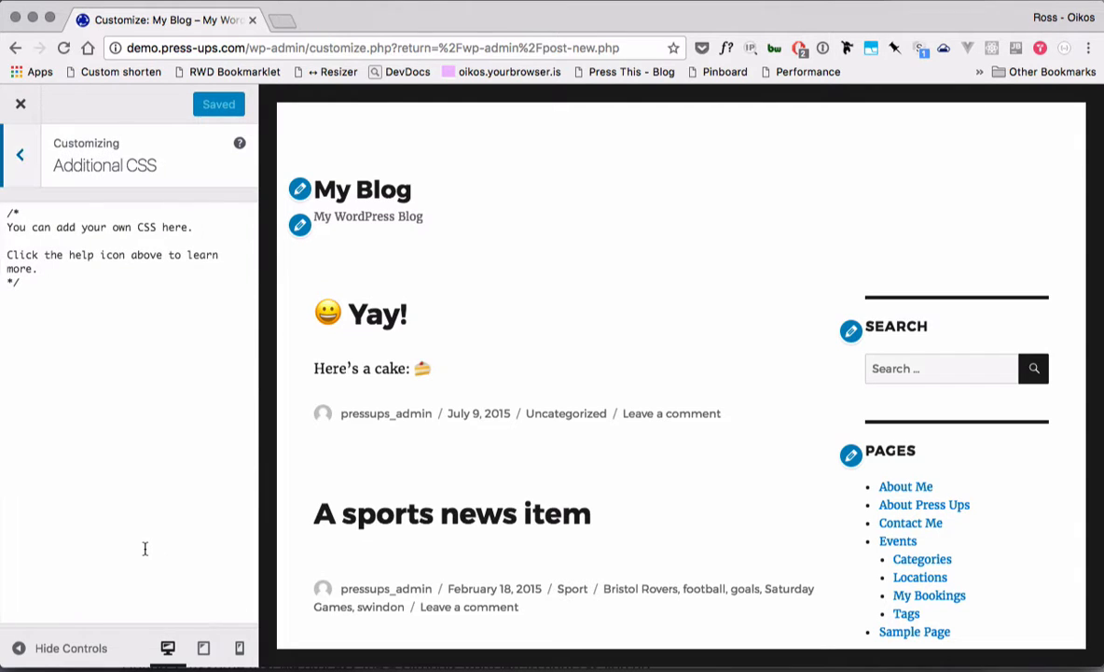
Add the rule "* { color: red; }" below the comment in the additional CSS
{"action": "left_click", "coordinate": [51, 314]}
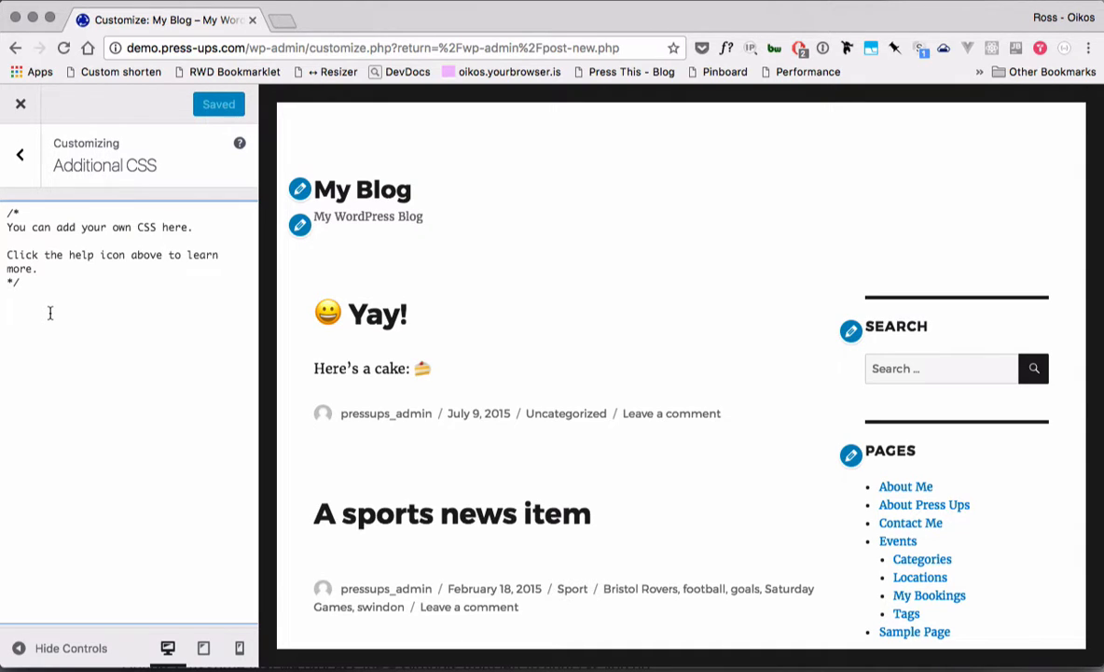
{"action": "type", "text": "* {"}
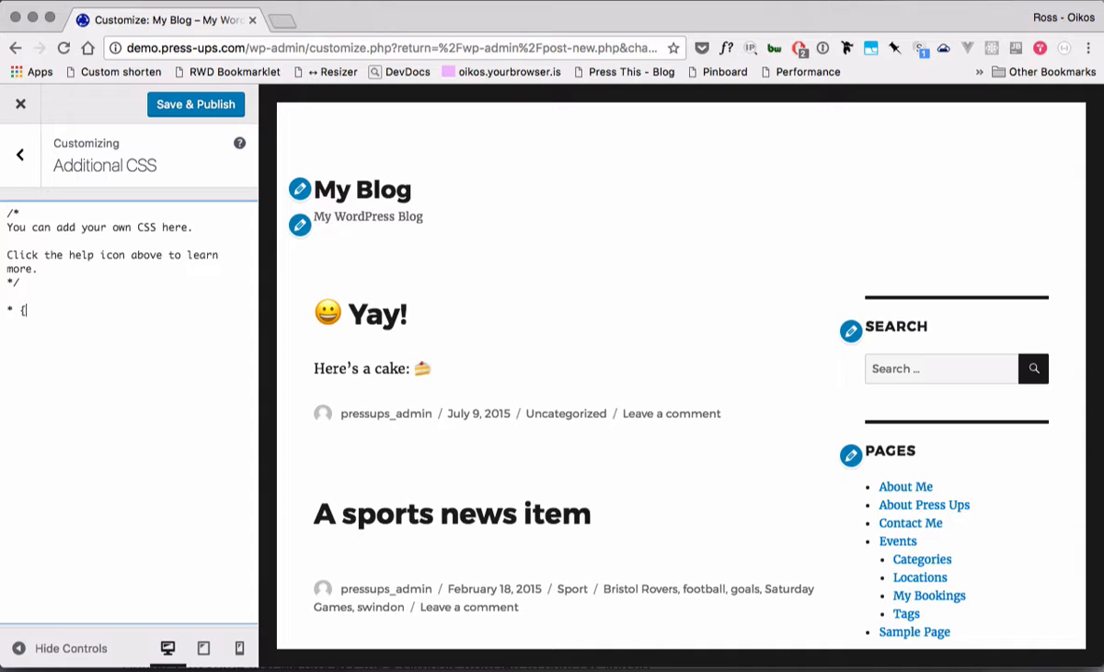
{"action": "type", "text": " color: red; }"}
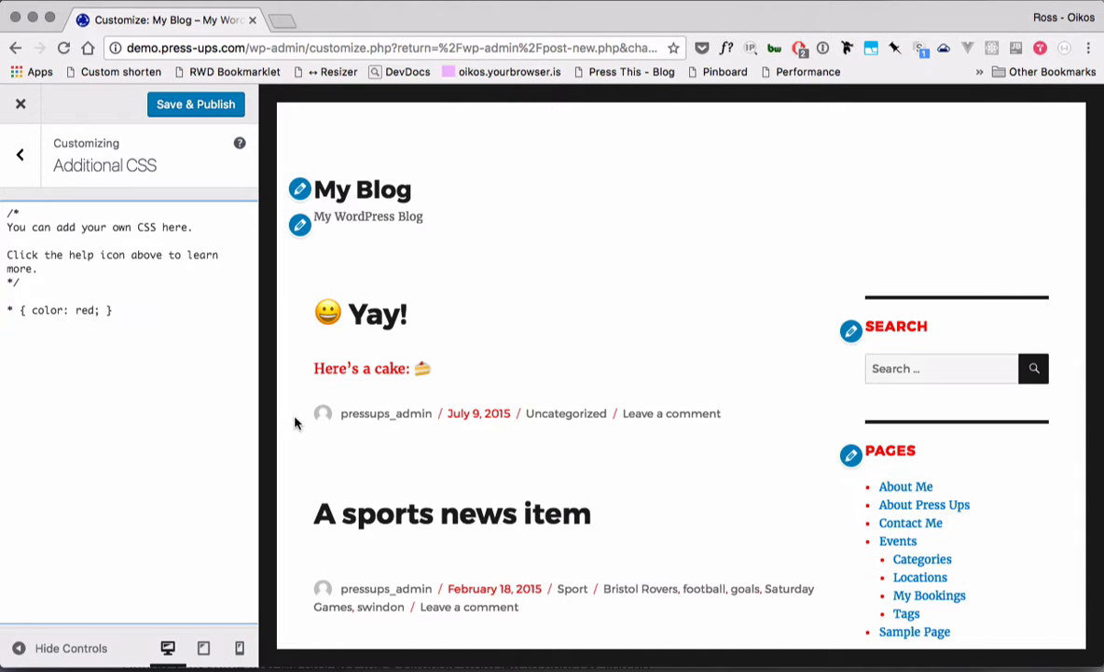
Change the color value in the custom CSS rule to blue
{"action": "double_click", "coordinate": [94, 309]}
{"action": "key", "text": "BackSpace"}
{"action": "type", "text": "blue"}
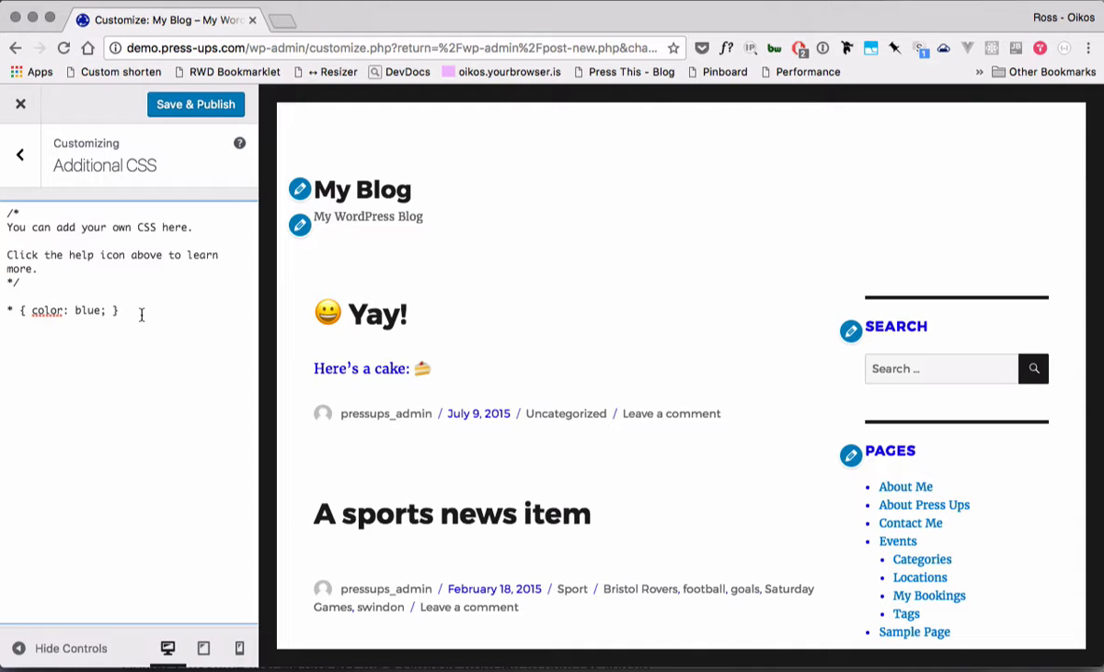
Create a new page named "The team" from within the customizer and add it to Menu 1
{"action": "left_click", "coordinate": [22, 157]}
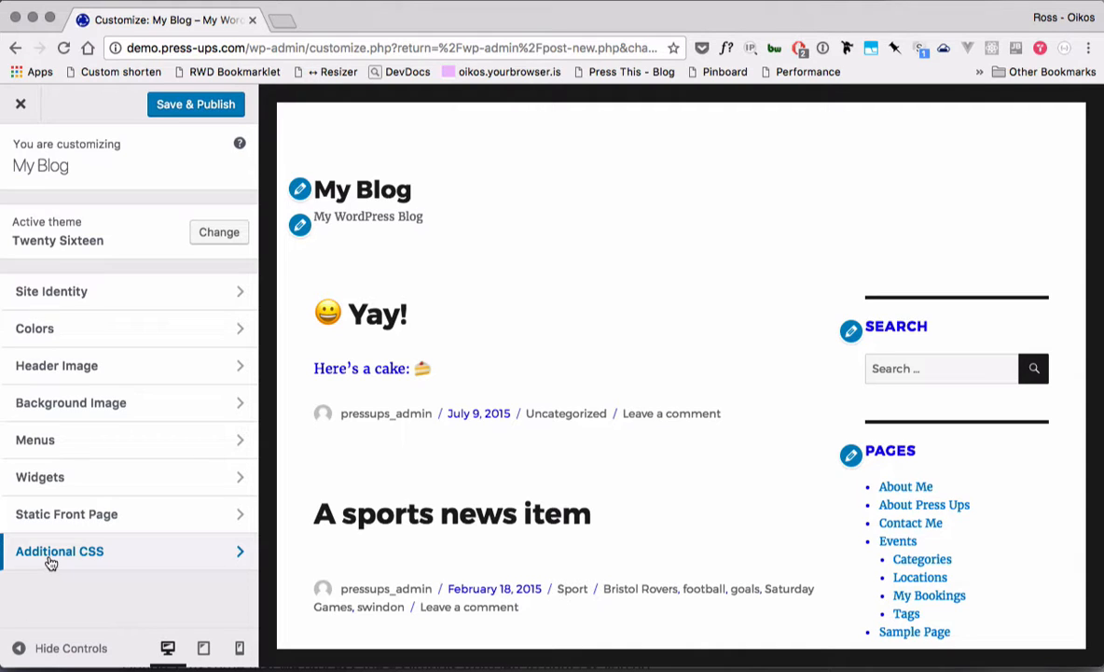
{"action": "left_click", "coordinate": [147, 440]}
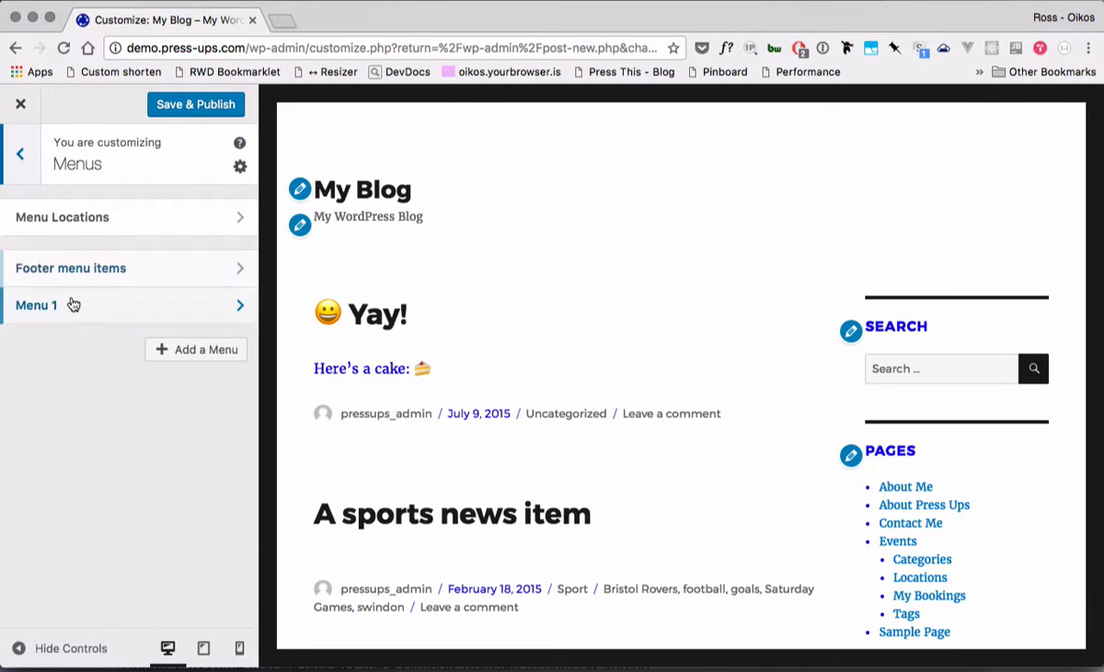
{"action": "left_click", "coordinate": [153, 305]}
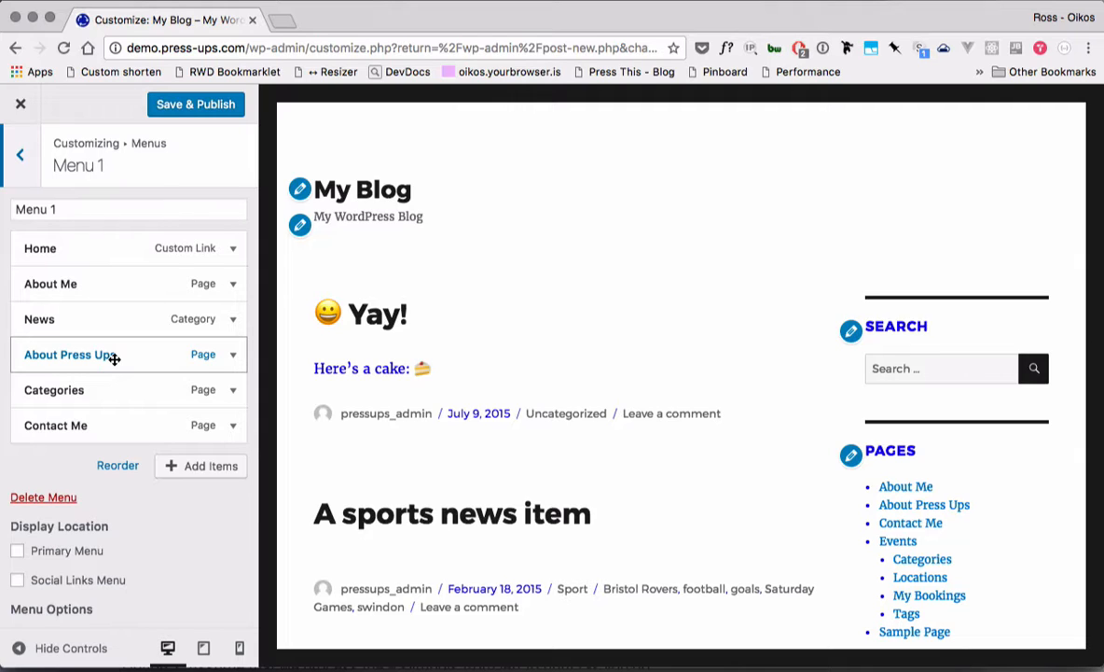
{"action": "left_click", "coordinate": [177, 465]}
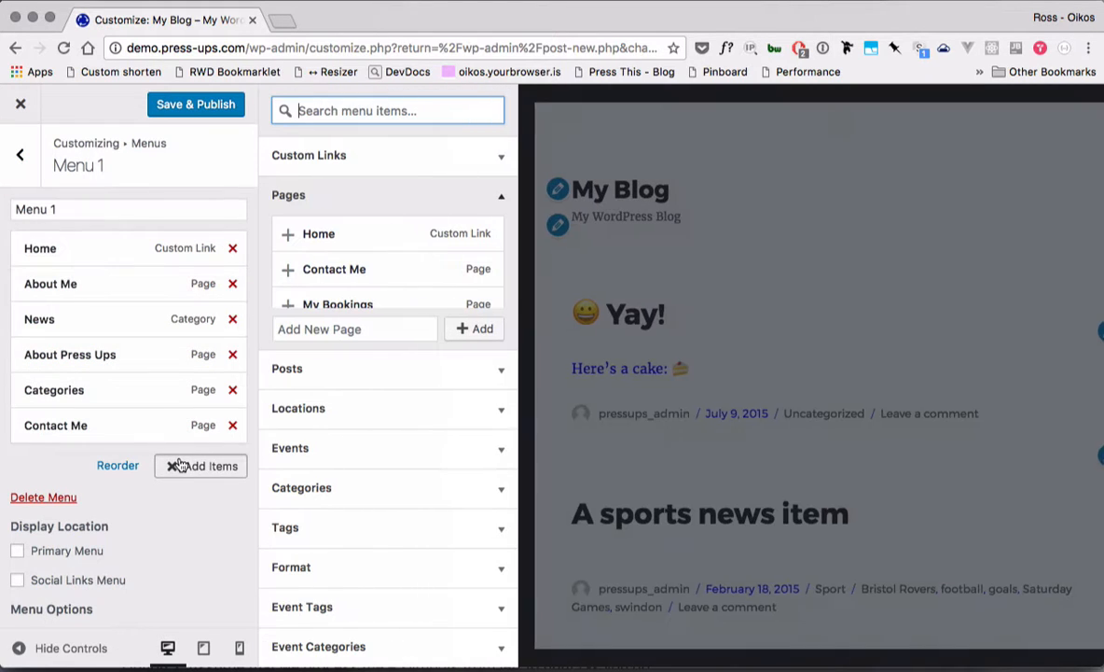
{"action": "left_click", "coordinate": [335, 323]}
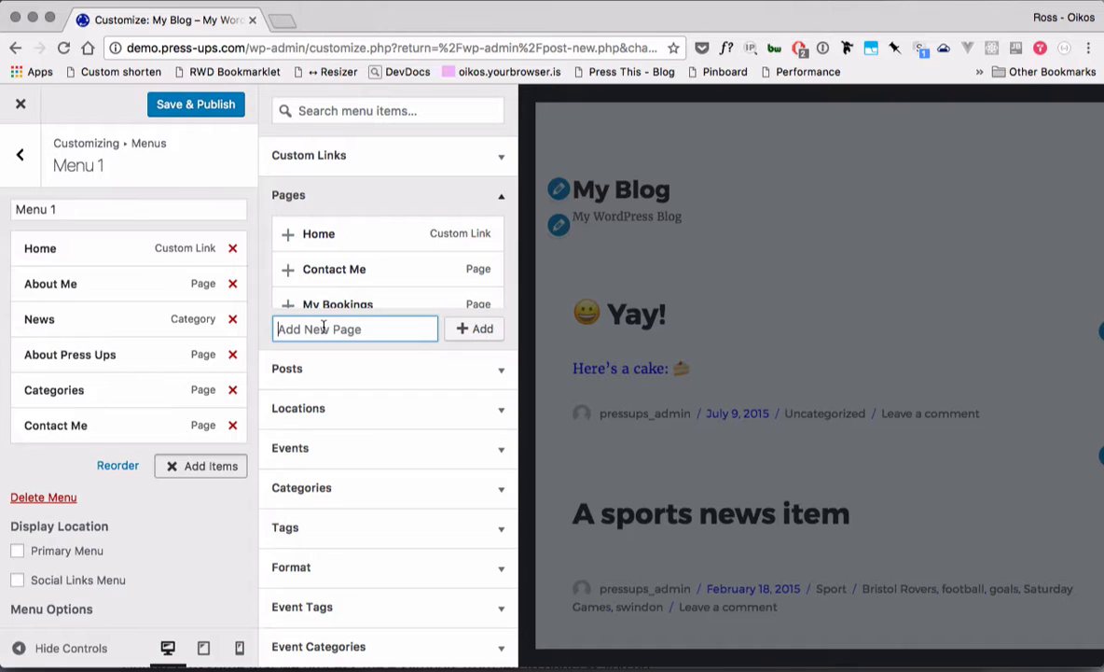
{"action": "type", "text": "The t"}
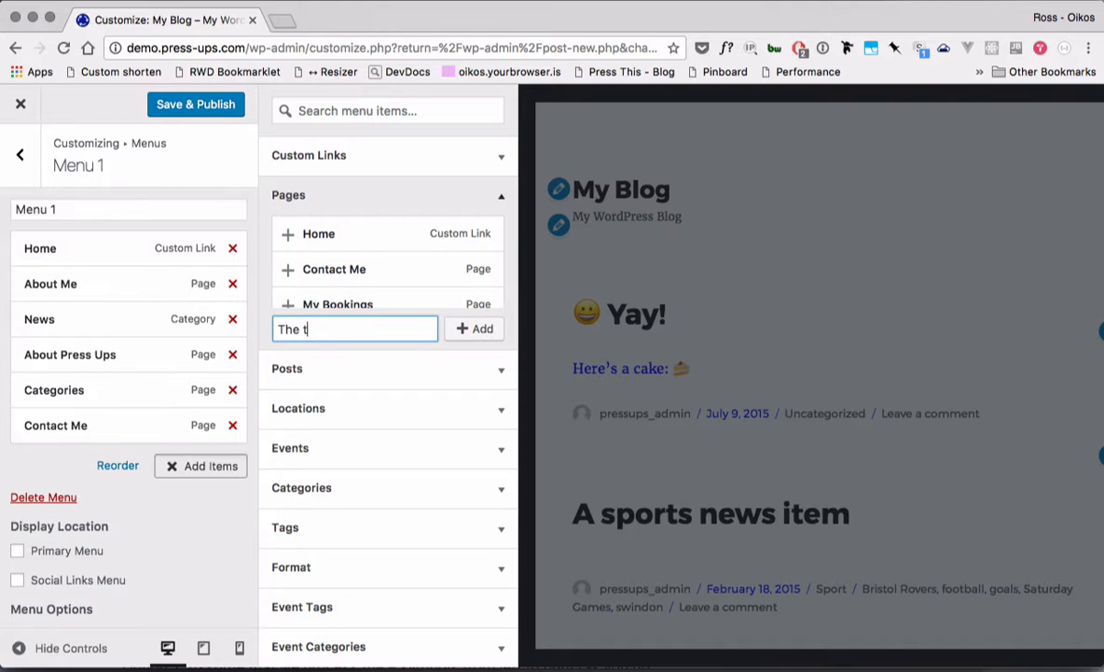
{"action": "type", "text": "eam"}
{"action": "left_click", "coordinate": [471, 330]}
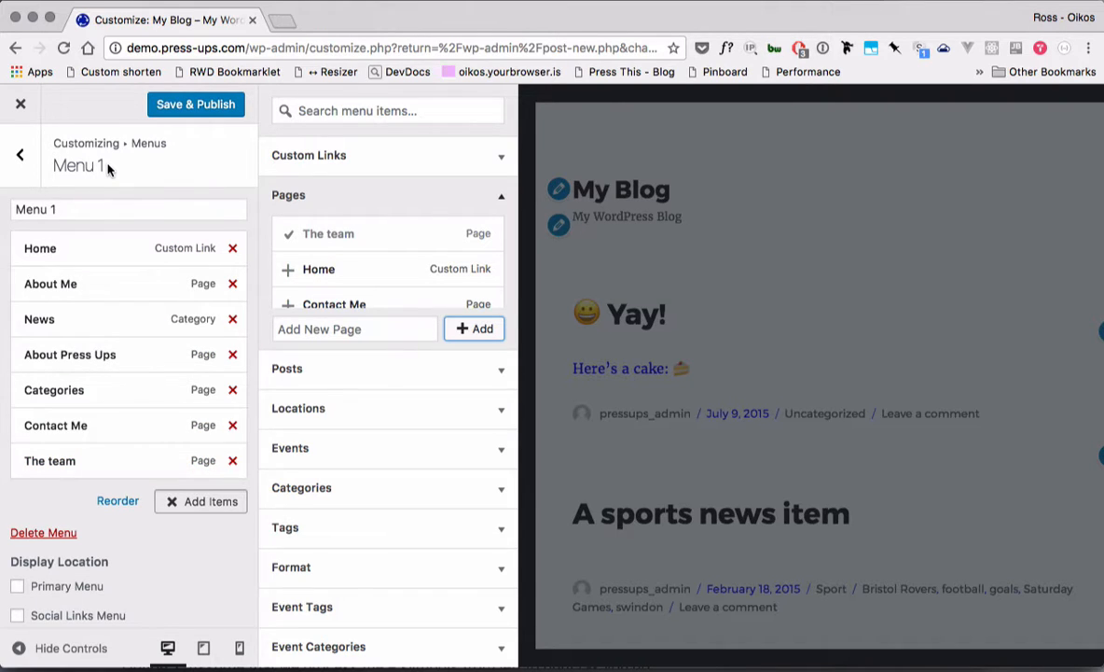
Edit the tagline from its shortcut in the site preview and set it to "Your WordPress website"
{"action": "left_click", "coordinate": [11, 157]}
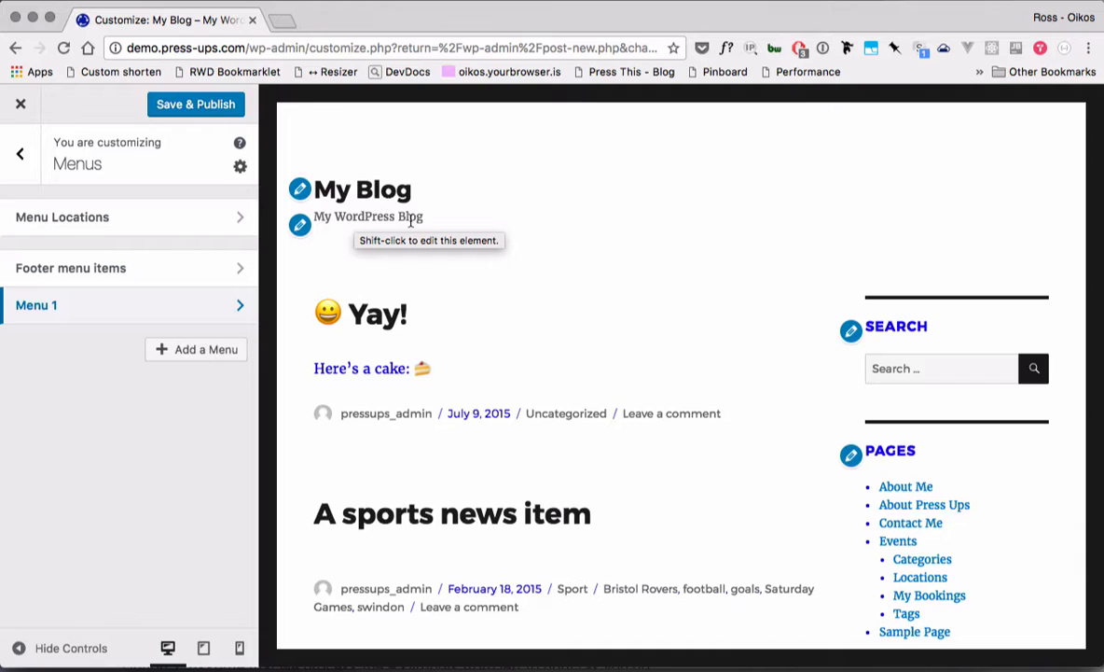
{"action": "left_click", "coordinate": [301, 227]}
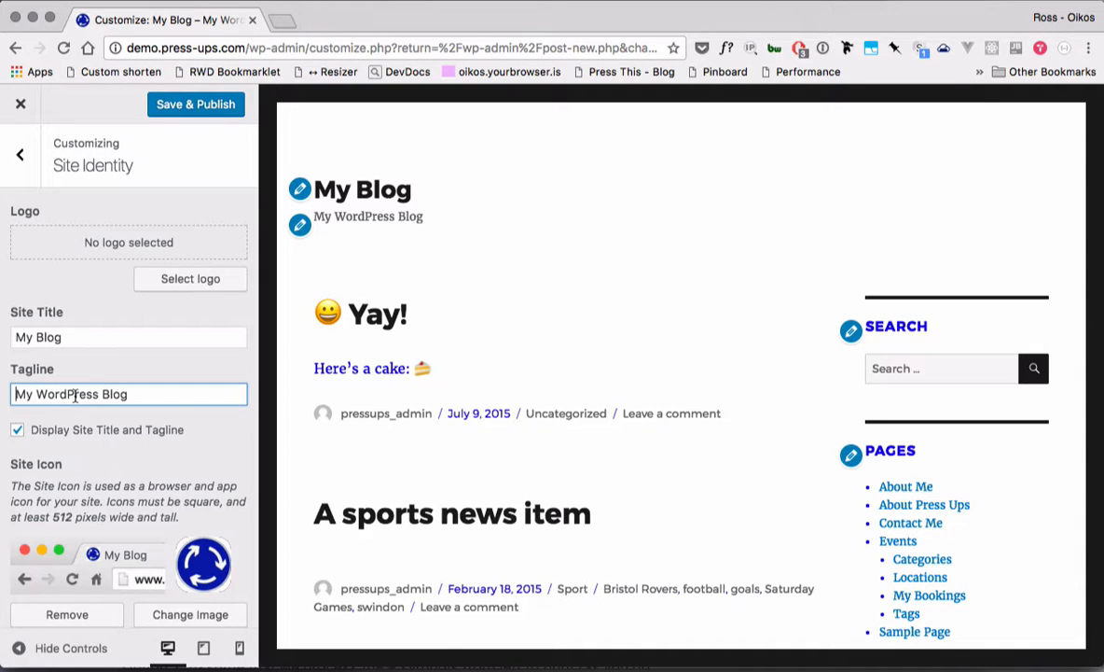
{"action": "left_click", "coordinate": [133, 392]}
{"action": "left_click", "coordinate": [13, 397], "text": "shift"}
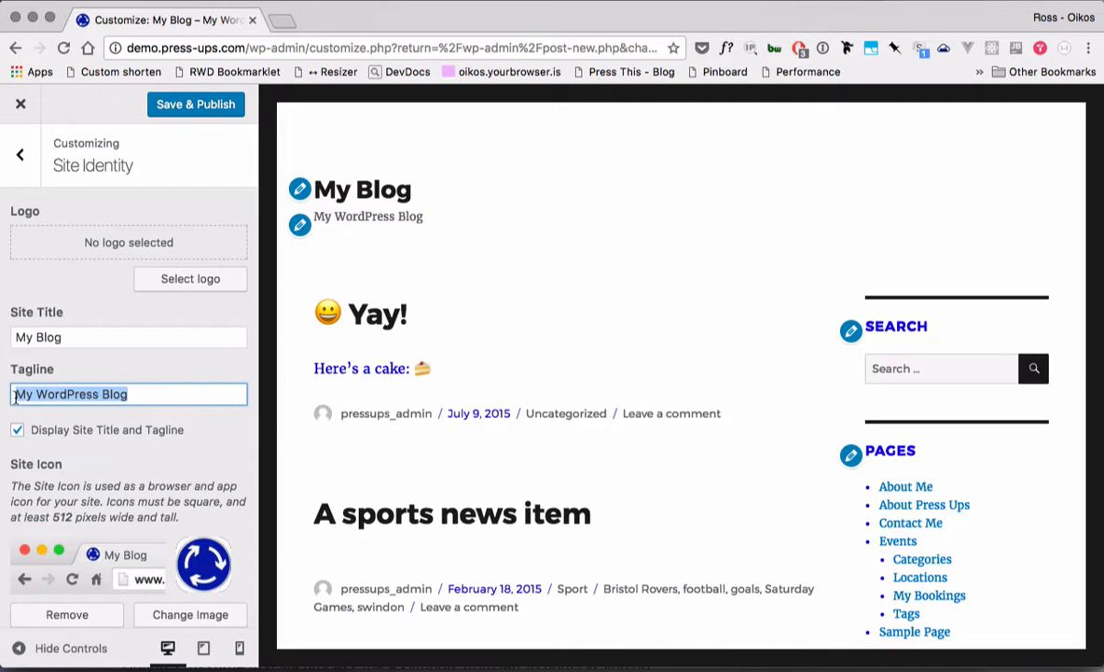
{"action": "type", "text": "Your WordPress website"}
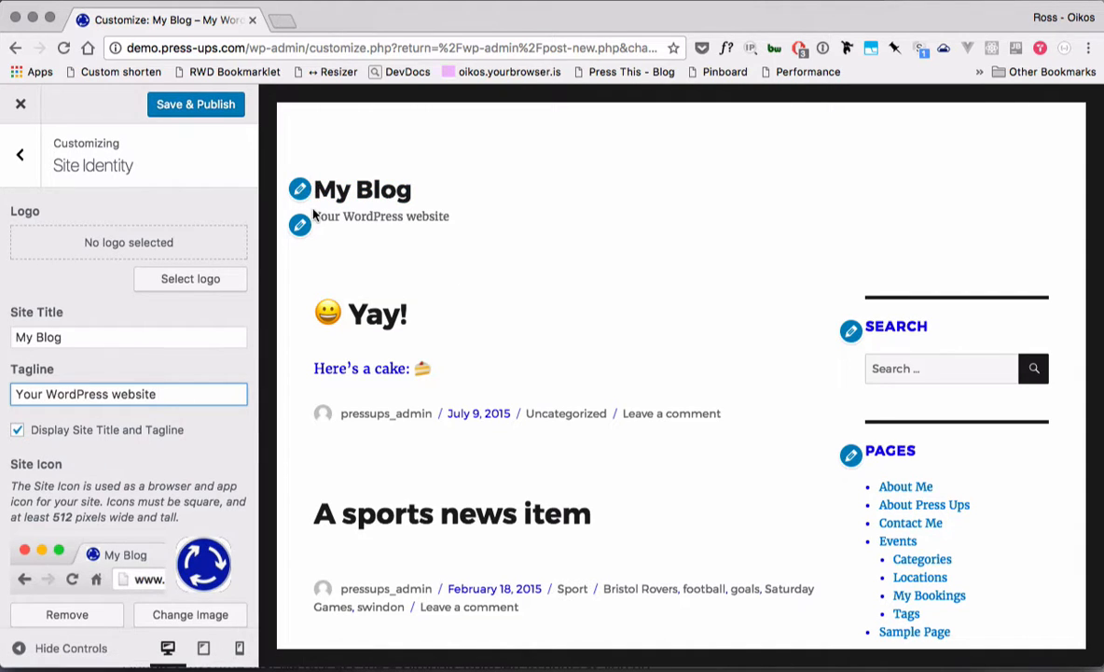
Open the sidebar Search widget's settings from the preview, and publish the customizer changes before leaving the customizer
{"action": "left_click", "coordinate": [851, 333]}
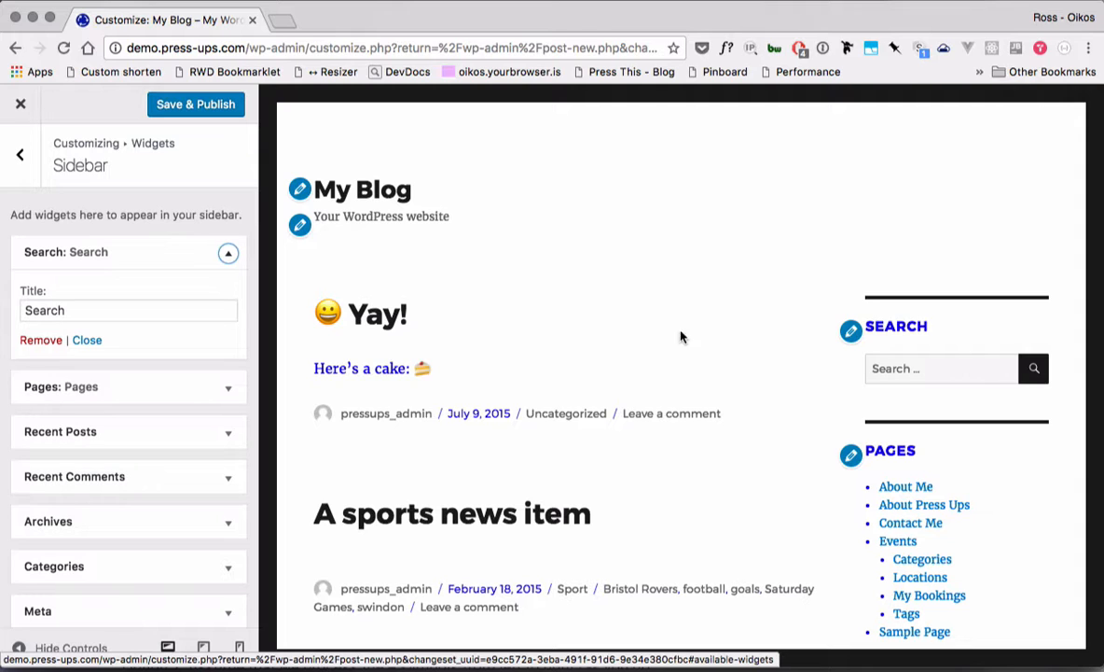
{"action": "left_click", "coordinate": [19, 104]}
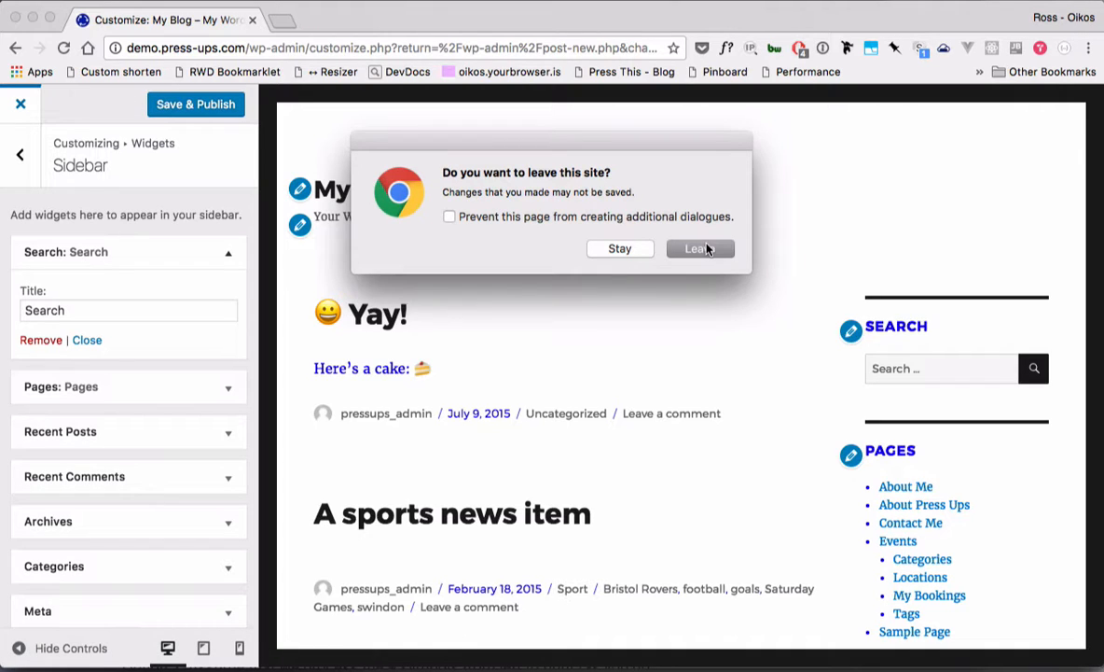
{"action": "left_click", "coordinate": [621, 249]}
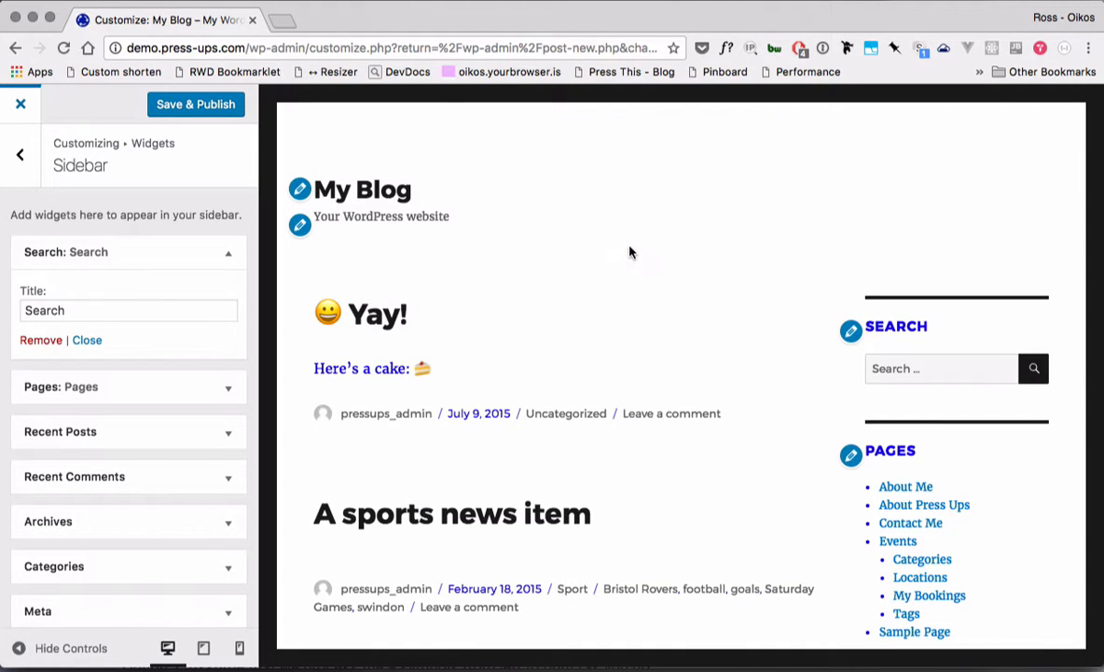
{"action": "left_click", "coordinate": [209, 109]}
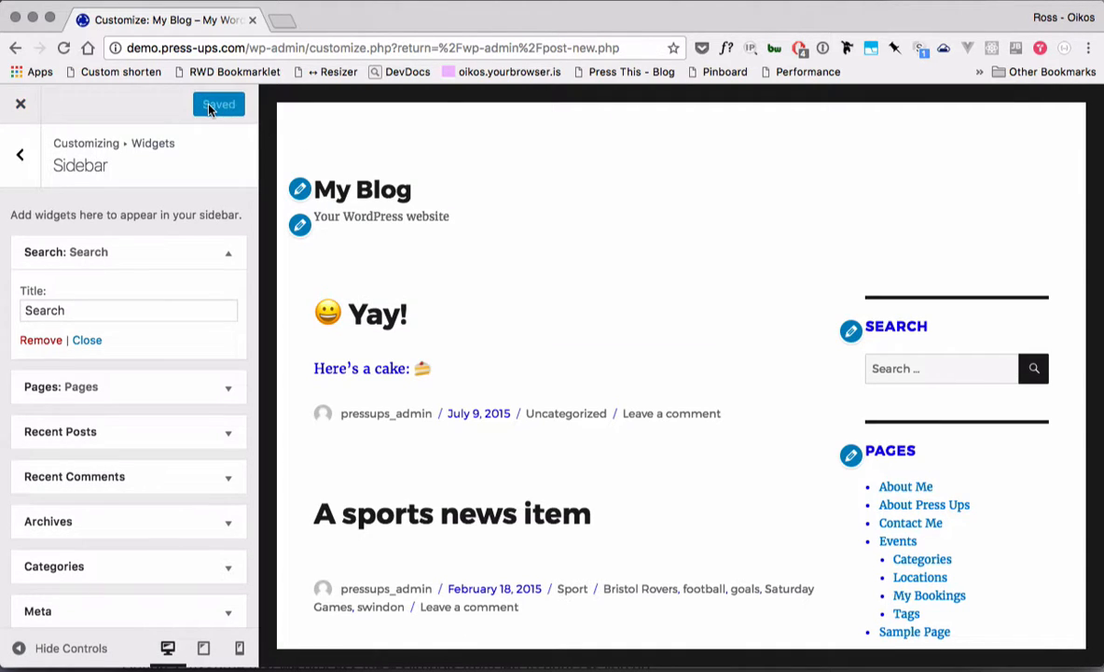
{"action": "left_click", "coordinate": [16, 112]}
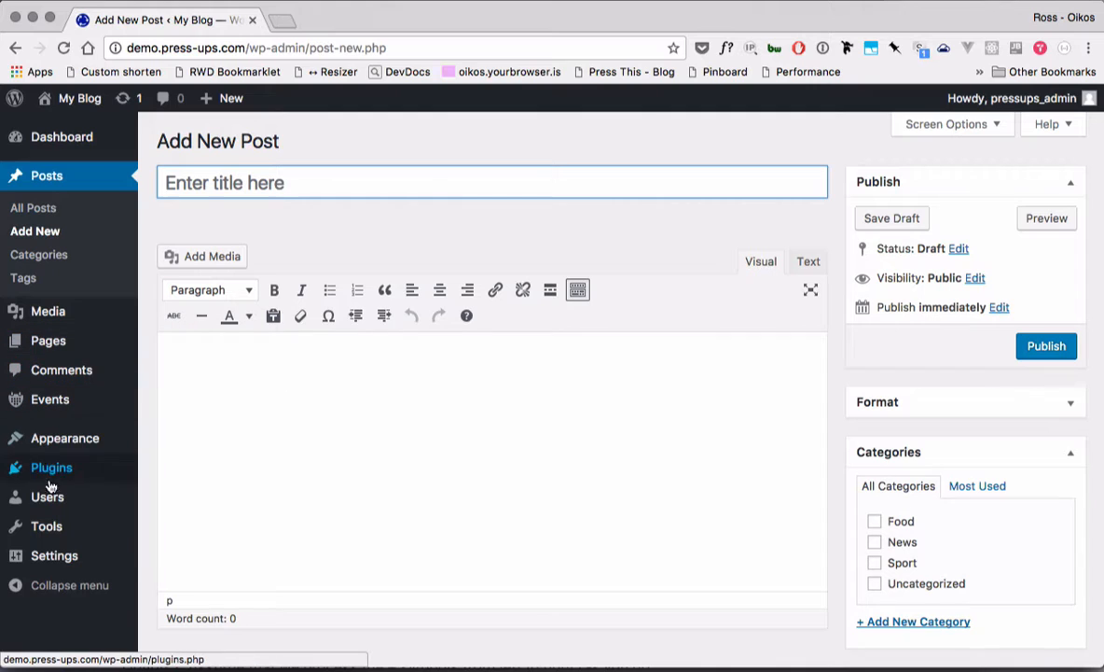
Set the site language to English (Australia) in the general settings and save the changes
{"action": "mouse_move", "coordinate": [49, 503]}
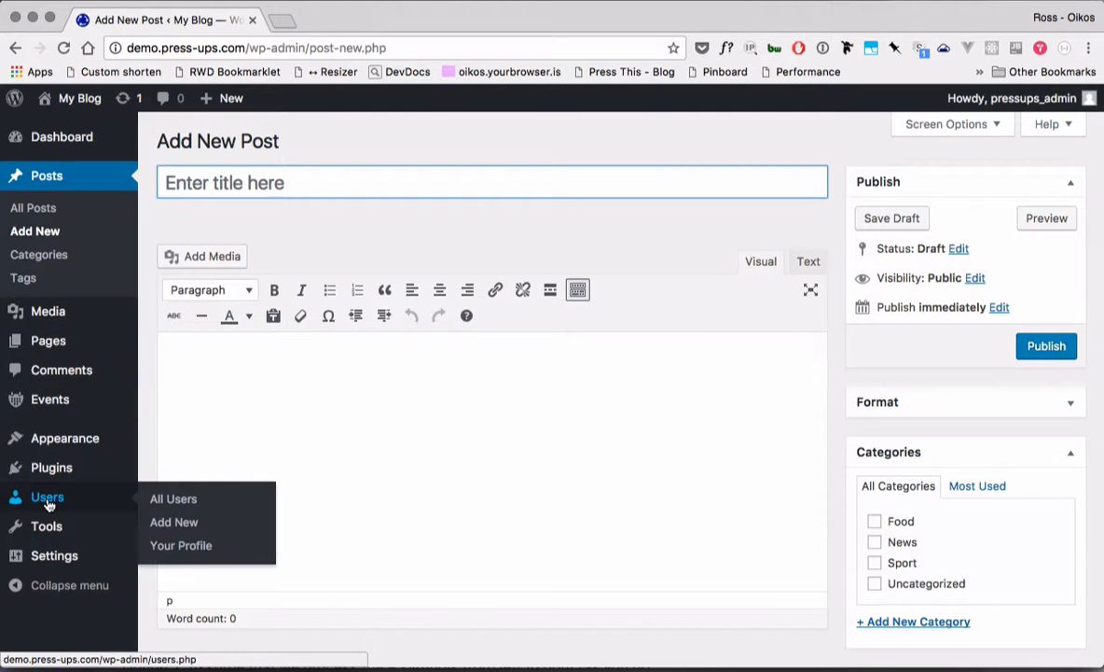
{"action": "mouse_move", "coordinate": [46, 564]}
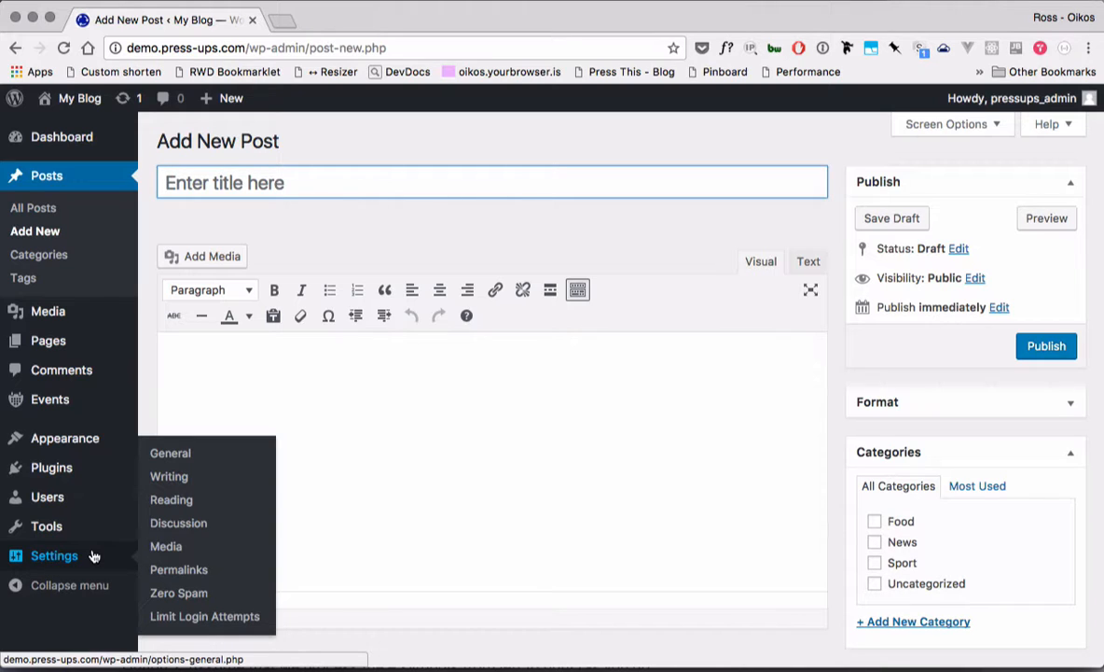
{"action": "left_click", "coordinate": [171, 455]}
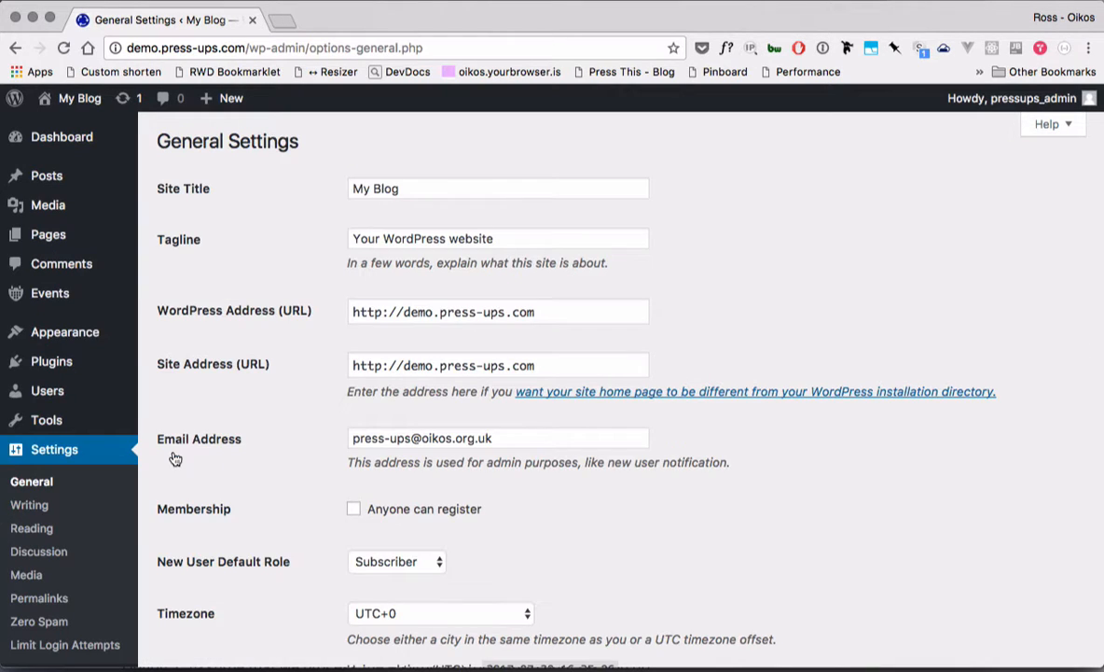
{"action": "scroll", "coordinate": [174, 458], "scroll_direction": "down", "scroll_amount": 10}
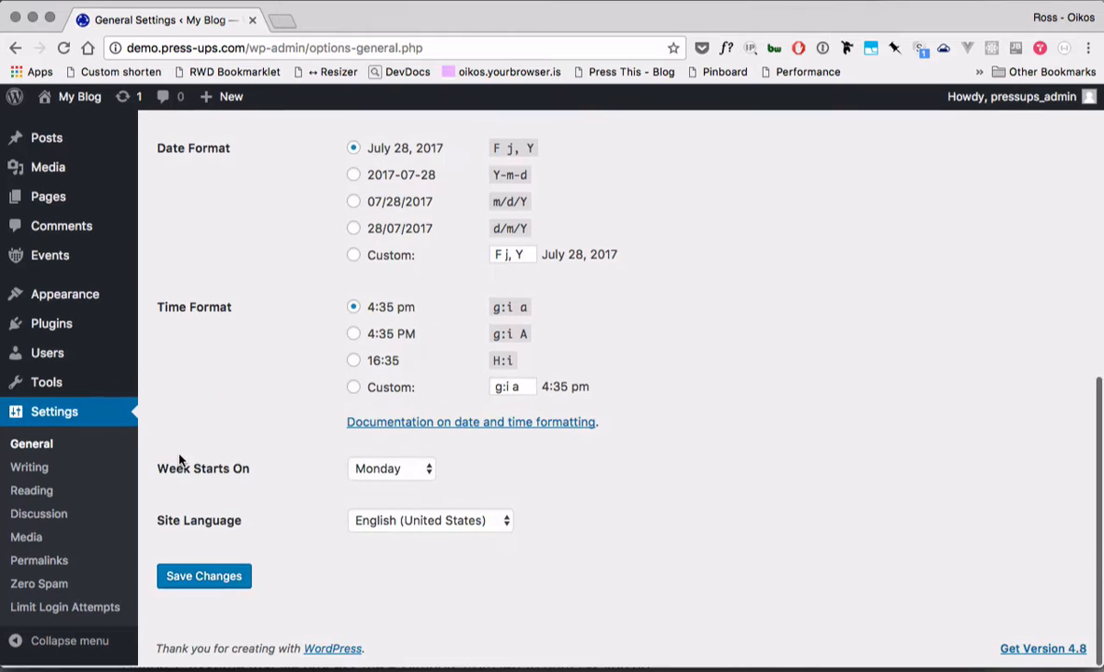
{"action": "left_click", "coordinate": [371, 529]}
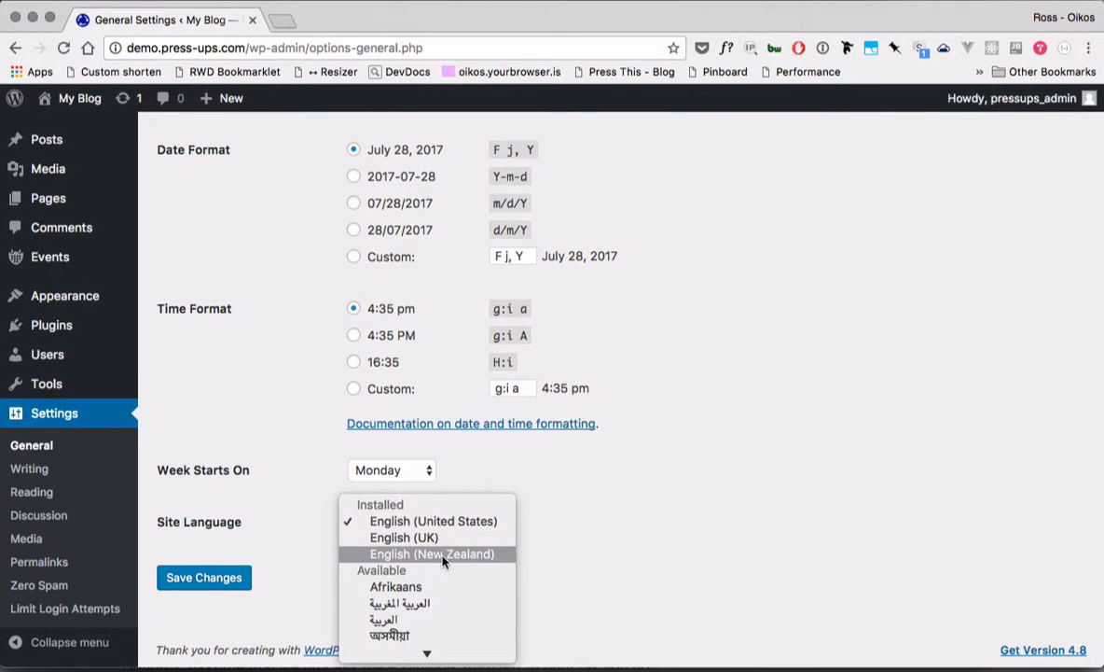
{"action": "scroll", "coordinate": [444, 560], "scroll_direction": "down", "scroll_amount": 5}
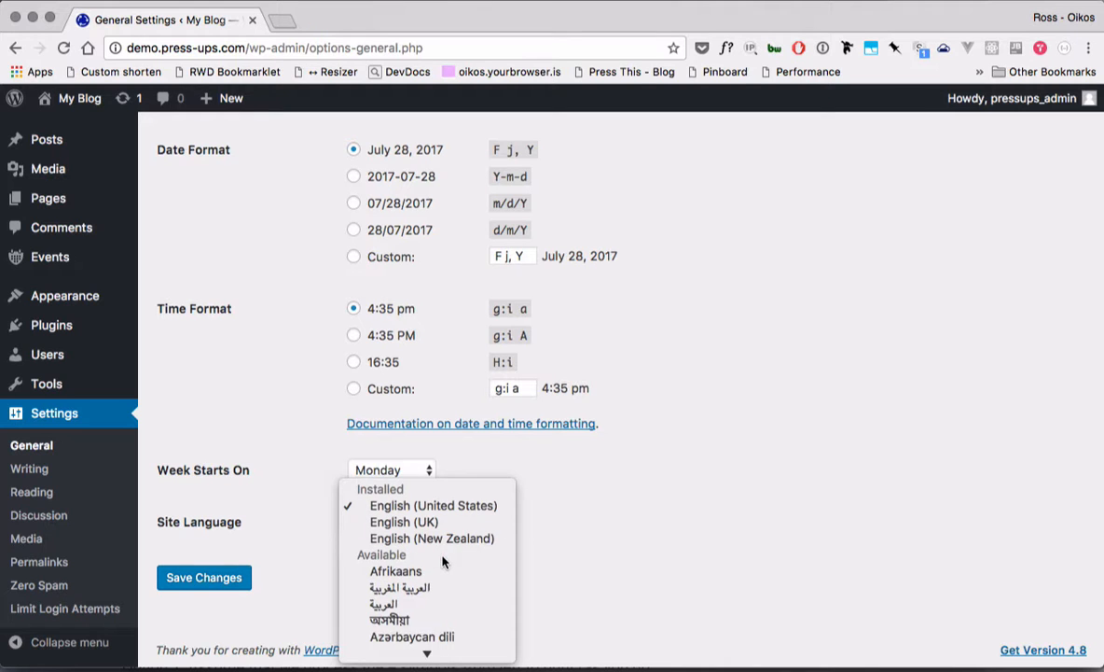
{"action": "scroll", "coordinate": [443, 561], "scroll_direction": "down", "scroll_amount": 10}
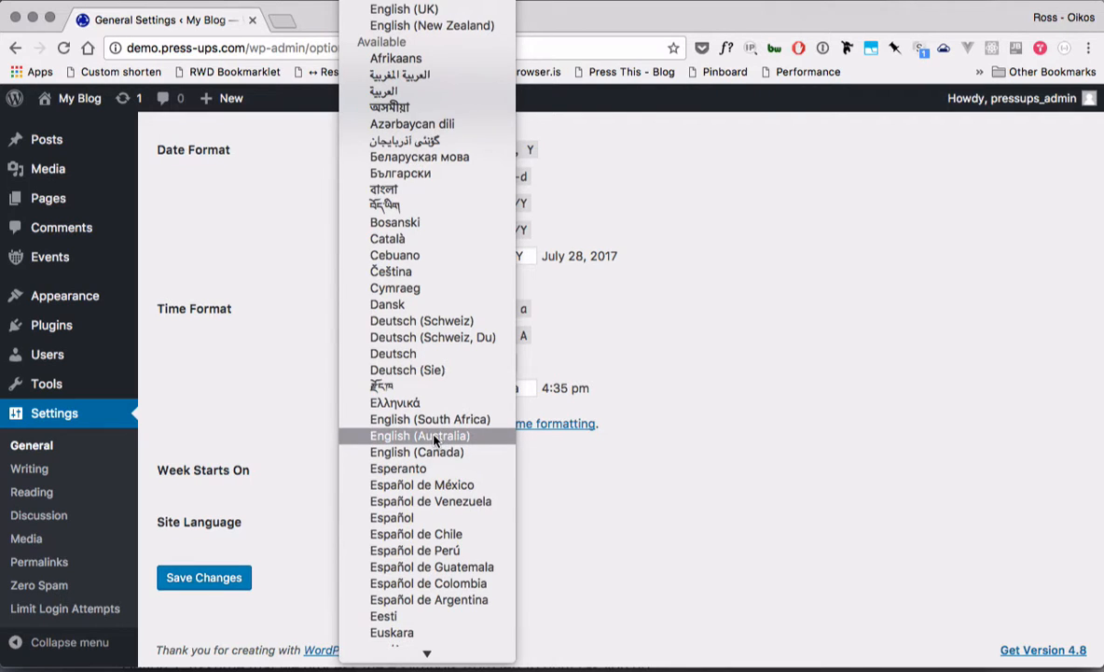
{"action": "left_click", "coordinate": [434, 438]}
{"action": "left_click", "coordinate": [196, 578]}
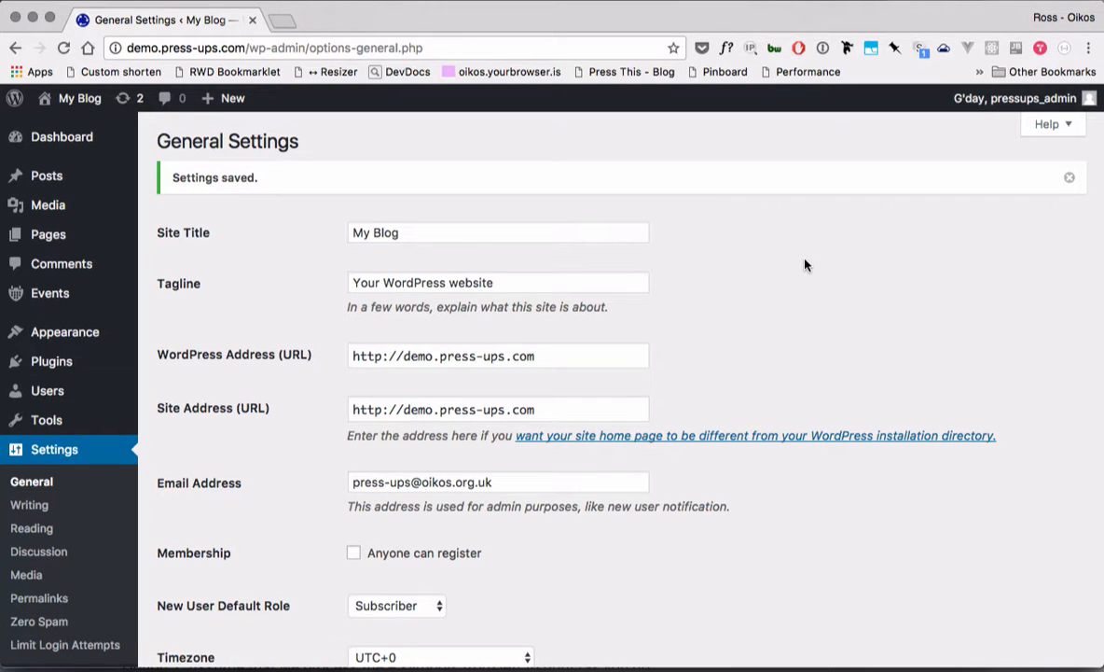
Check the admin greeting and examine the installed languages offered for the site language, leaving the selection as it is
{"action": "mouse_move", "coordinate": [975, 105]}
{"action": "scroll", "coordinate": [266, 265], "scroll_direction": "down", "scroll_amount": 10}
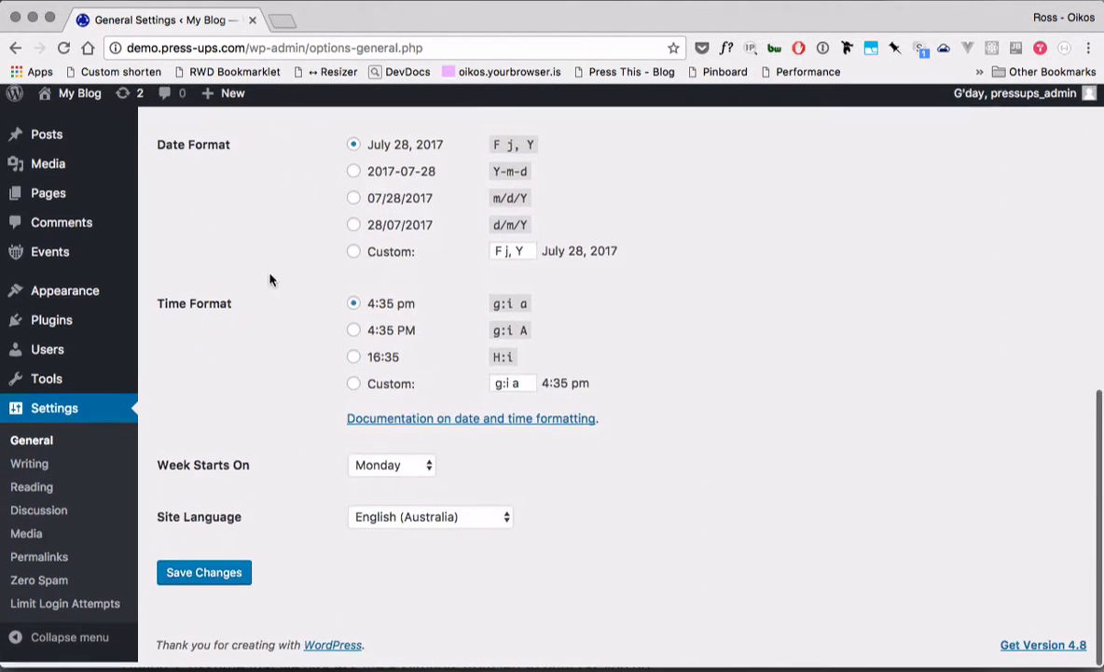
{"action": "left_click", "coordinate": [377, 518]}
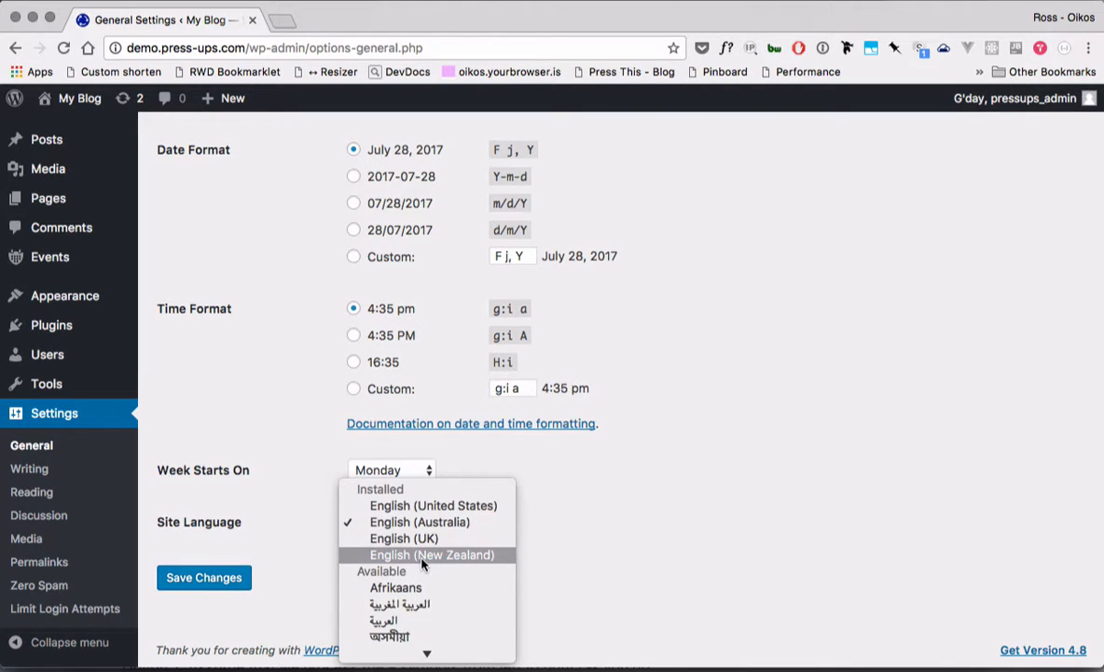
{"action": "left_click", "coordinate": [271, 506]}
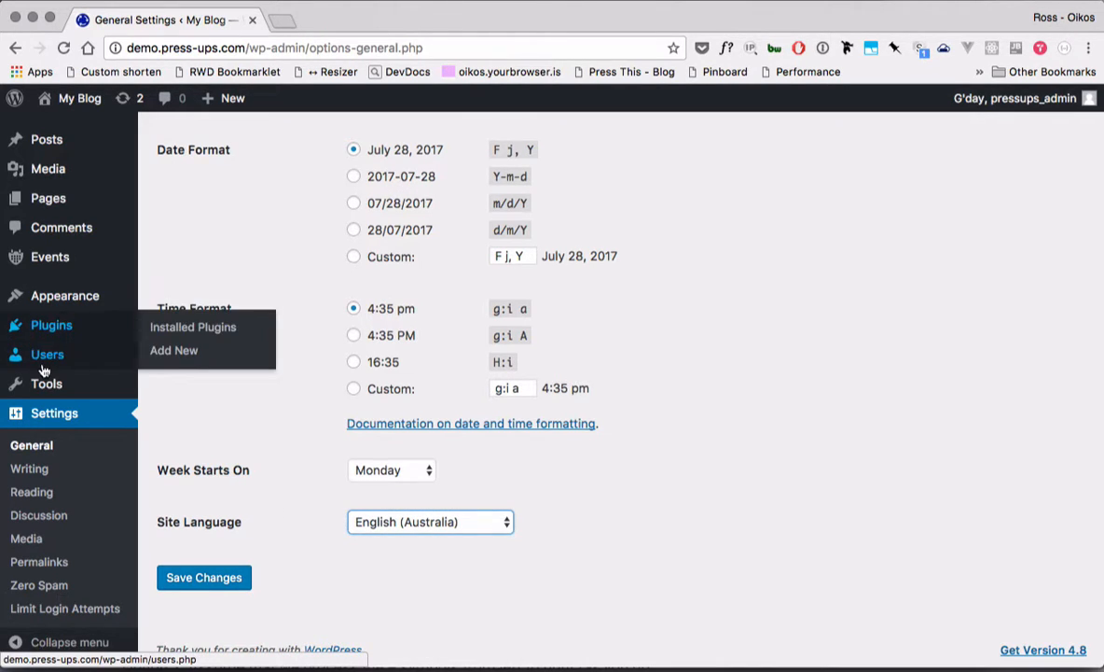
Open your own user profile and examine the options for its personal language, keeping Site Default
{"action": "mouse_move", "coordinate": [42, 354]}
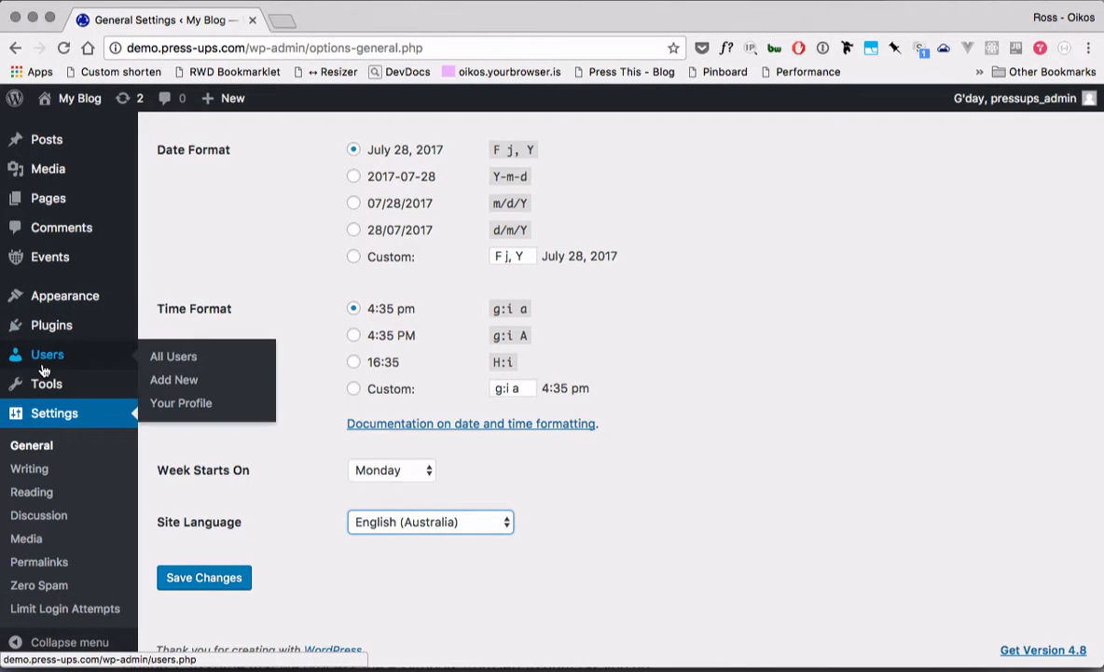
{"action": "left_click", "coordinate": [186, 405]}
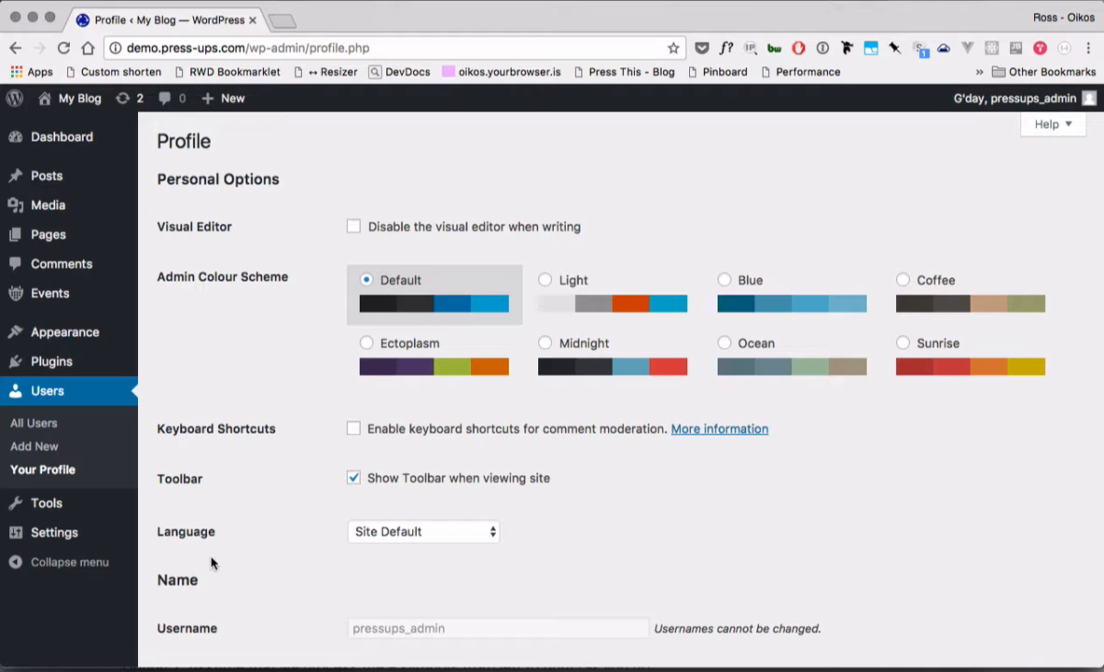
{"action": "left_click", "coordinate": [419, 537]}
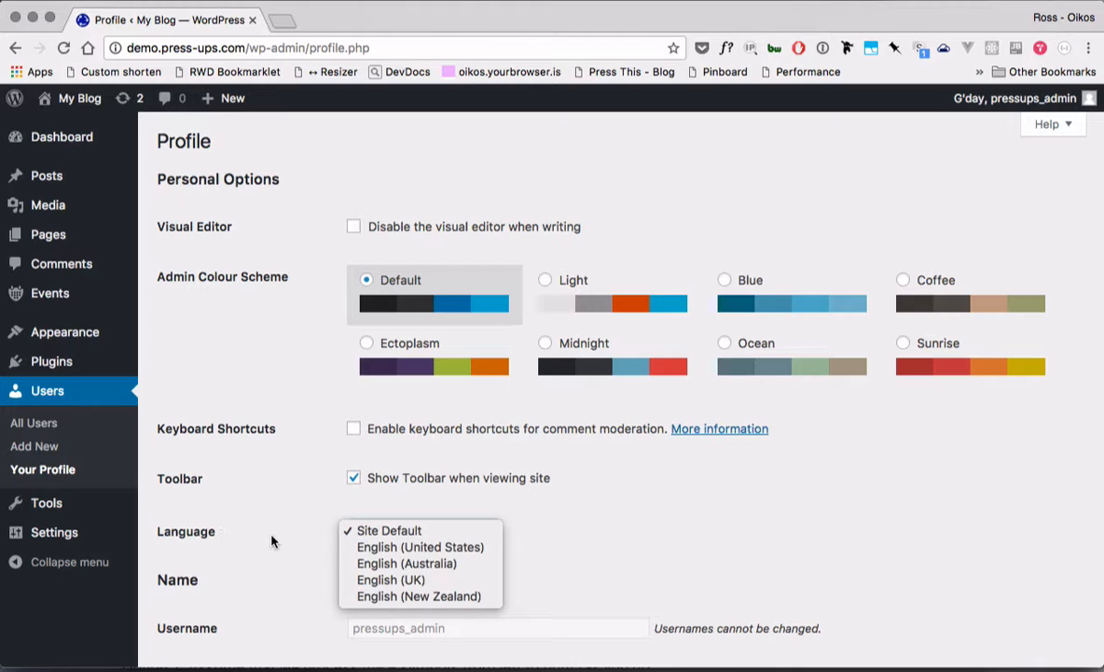
{"action": "left_click", "coordinate": [313, 538]}
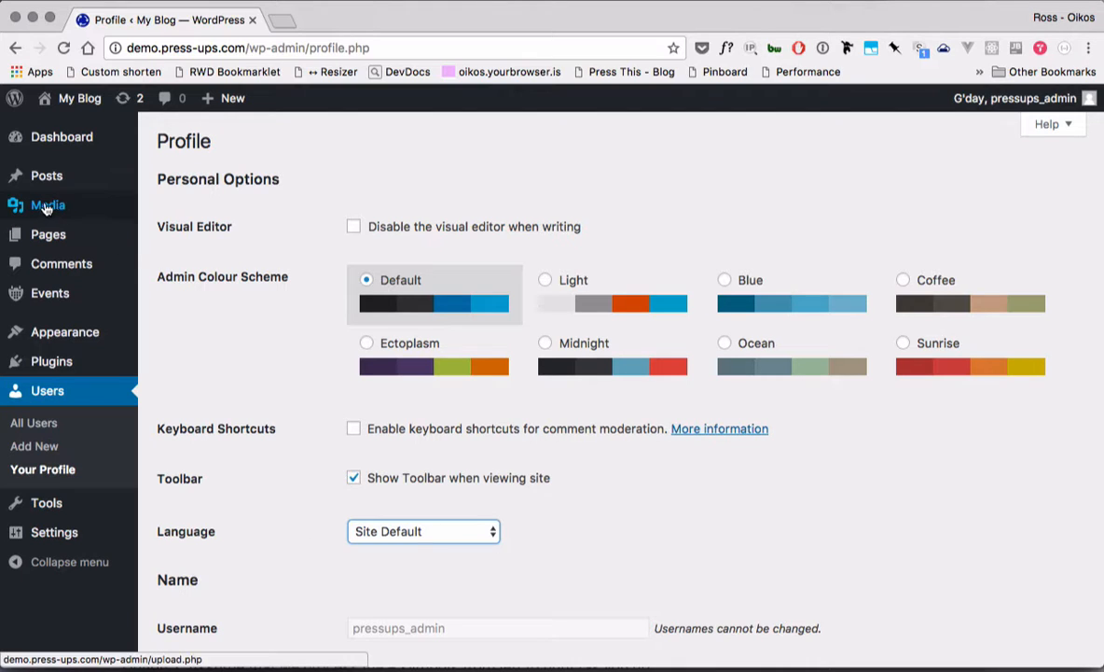
Open the media library
{"action": "mouse_move", "coordinate": [44, 209]}
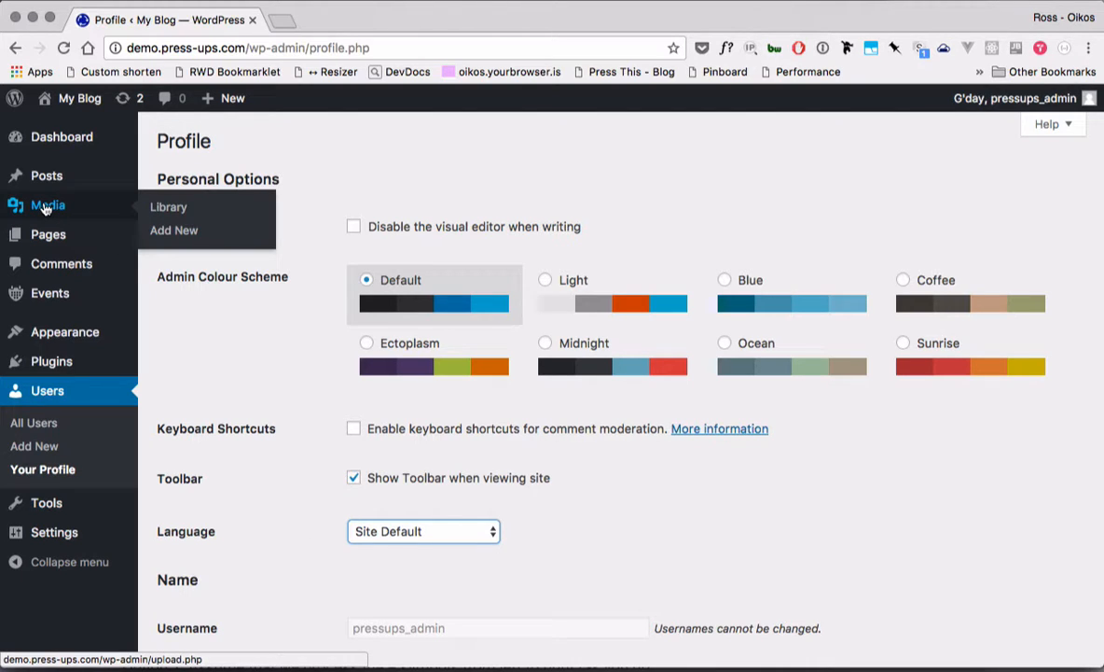
{"action": "left_click", "coordinate": [45, 208]}
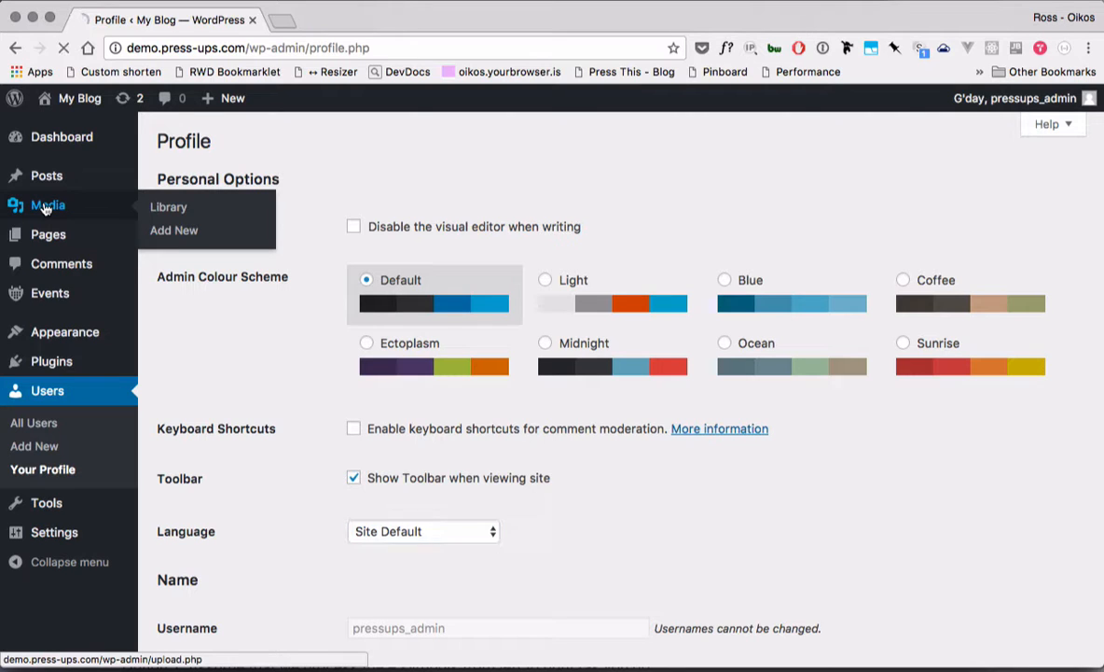